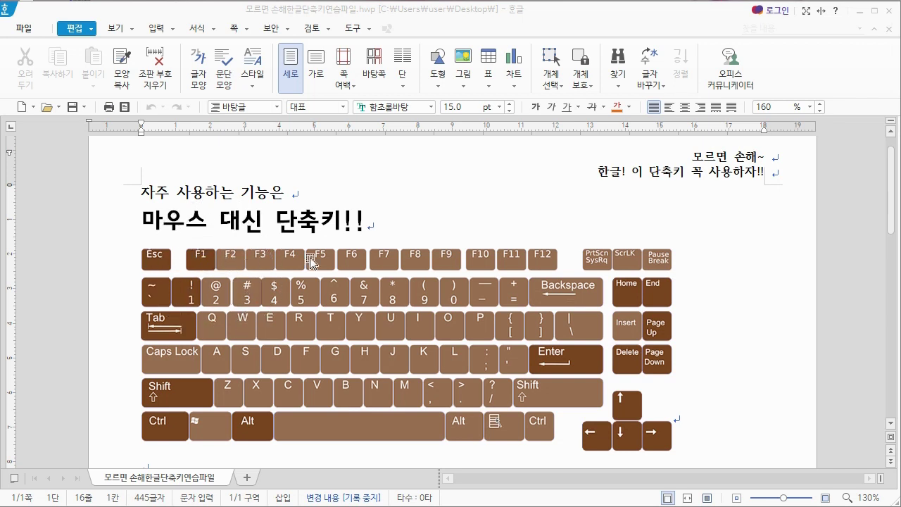
pyautogui.click(347, 263)
pyautogui.scroll(-3, 423, 296)
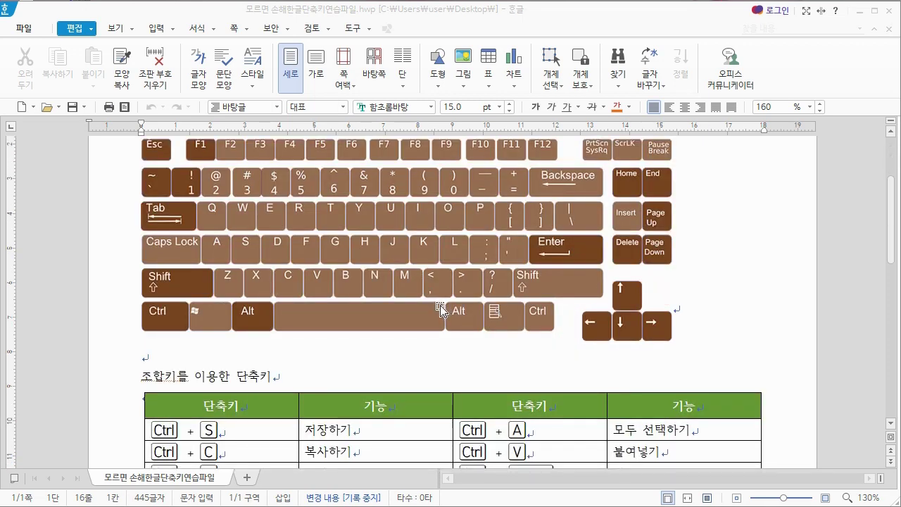
pyautogui.scroll(-3, 441, 311)
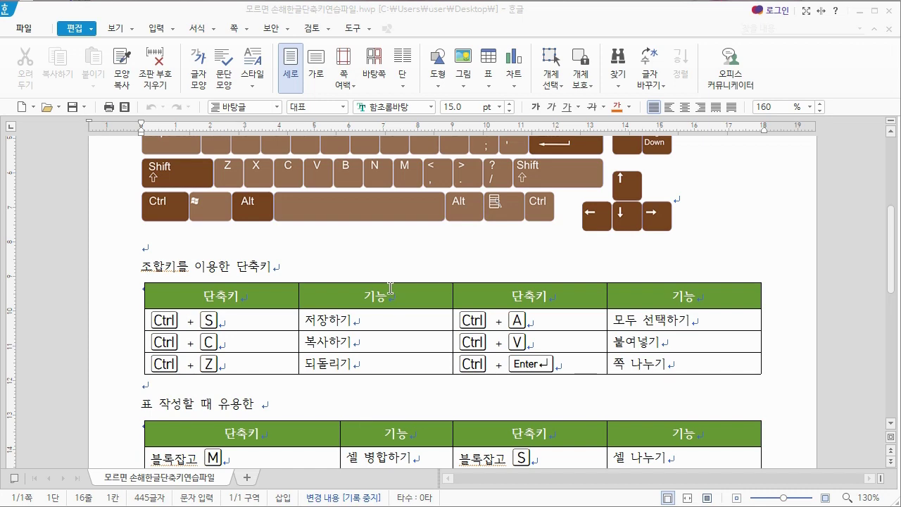
pyautogui.scroll(3, 389, 287)
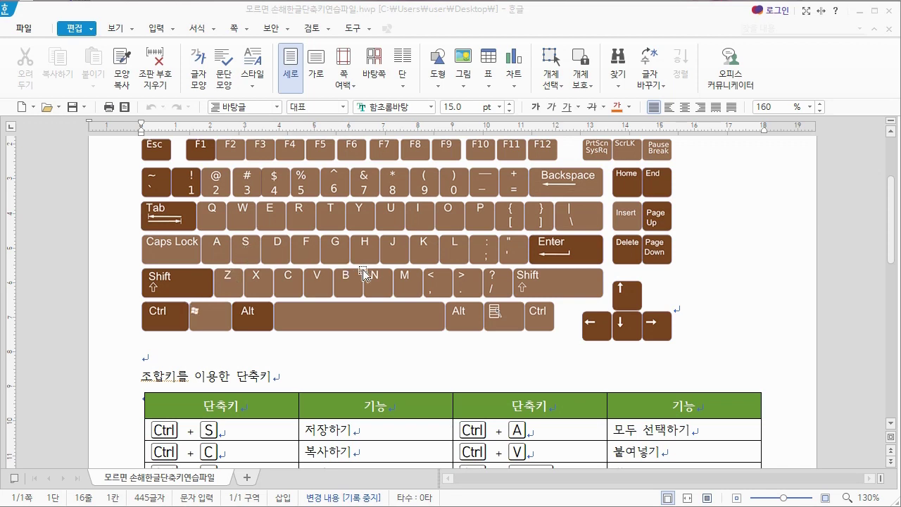
# Copy the word "단축키" from the heading "조합키를 이용한 단축키".
pyautogui.scroll(-3, 382, 301)
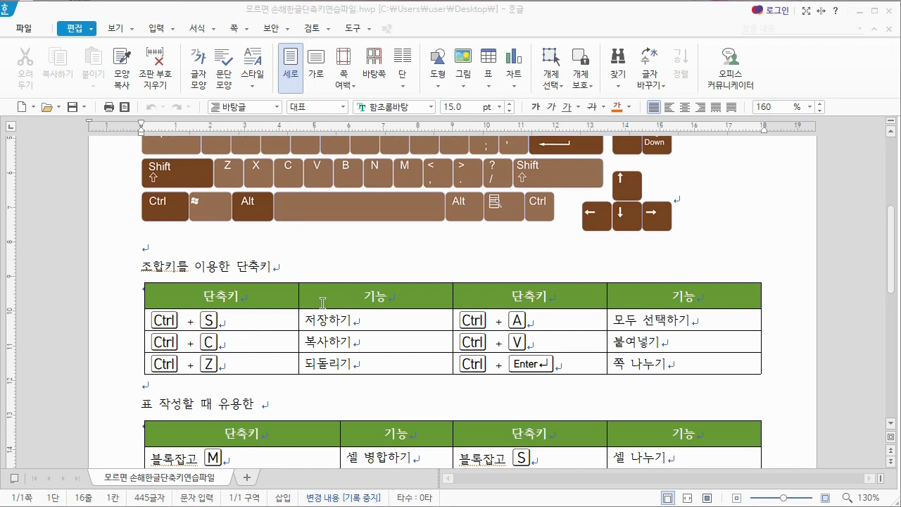
pyautogui.moveTo(235, 266); pyautogui.dragTo(275, 266)
pyautogui.hotkey('ctrl', 'c')
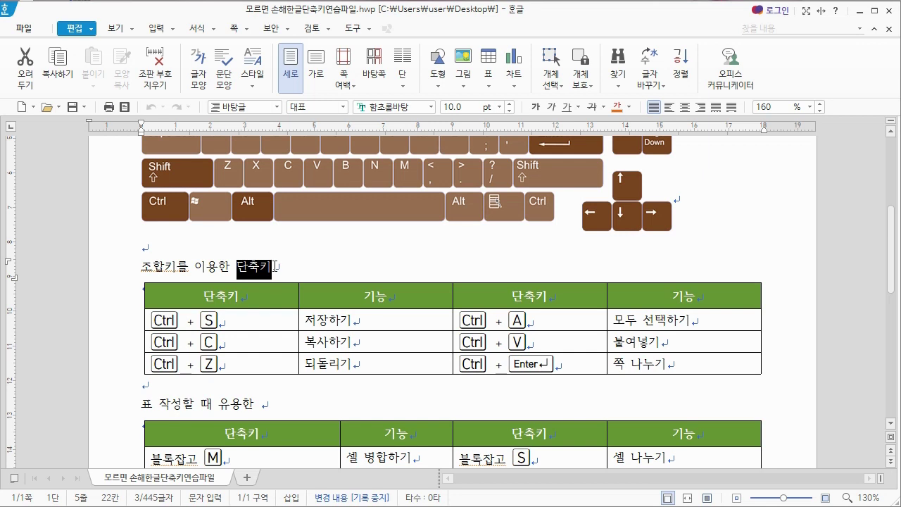
pyautogui.press('F12')
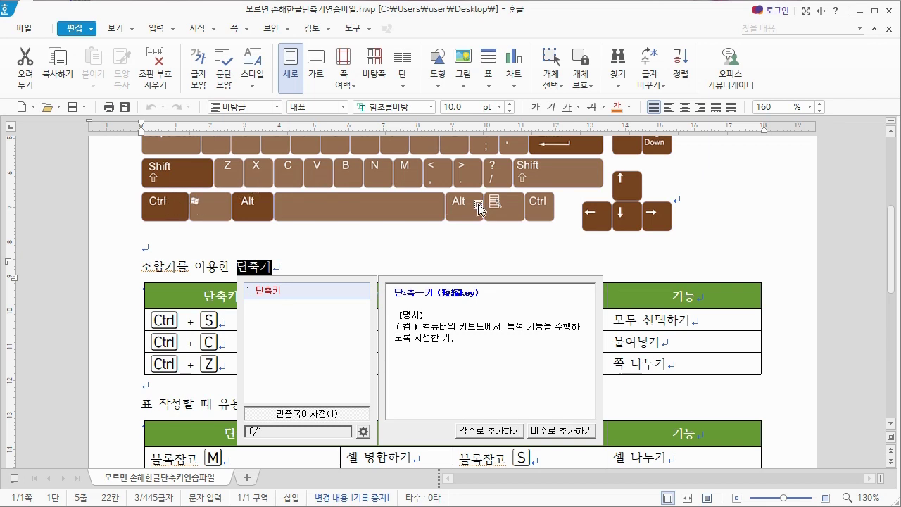
pyautogui.press('Escape')
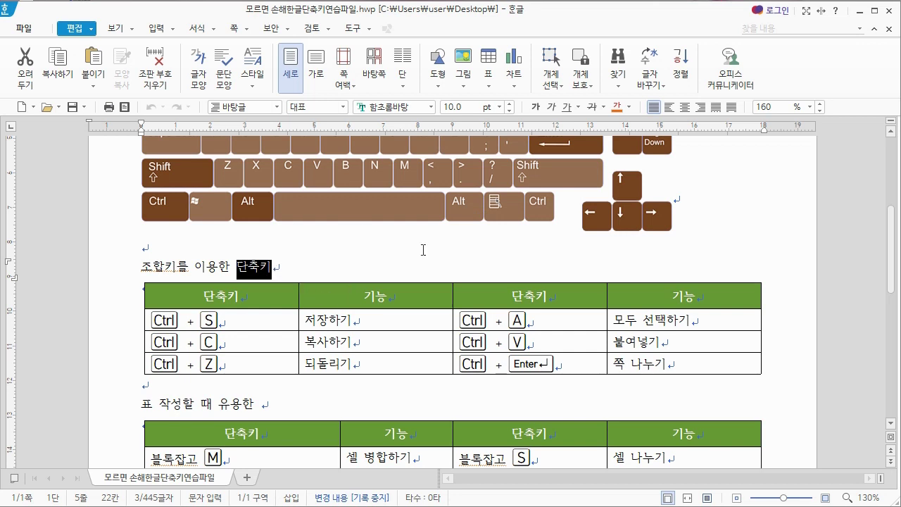
# Paste the copied word "단축키" at the end of the heading "표 작성할 때 유용한".
pyautogui.click(263, 403)
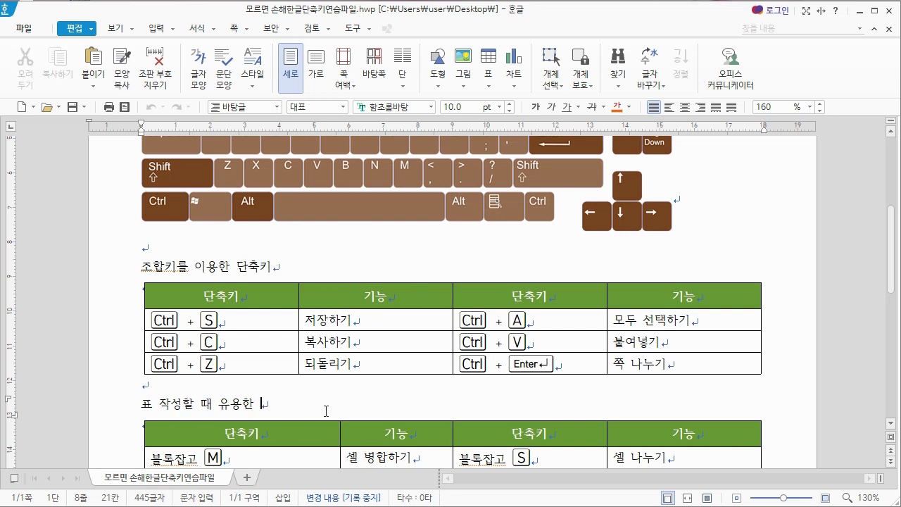
pyautogui.press('ctrl')
pyautogui.press('ctrl')
pyautogui.hotkey('ctrl', 'v')
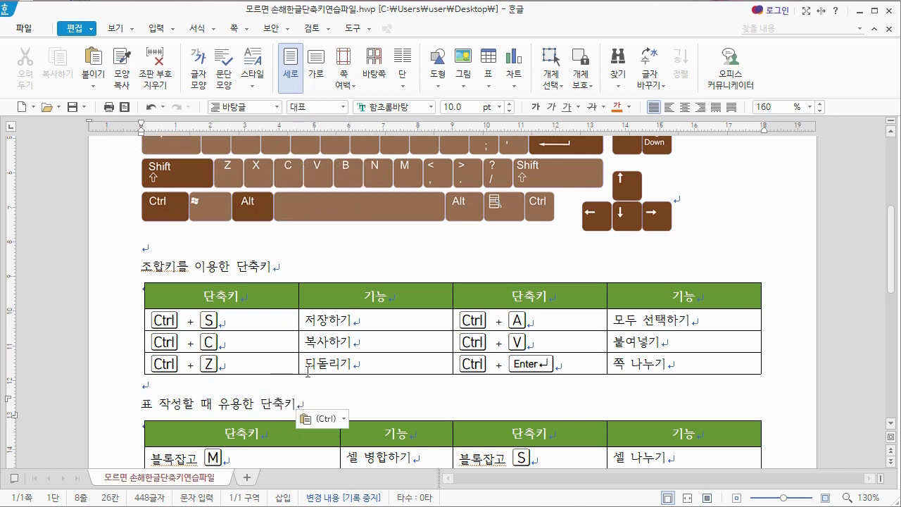
# Paste the copied word "단축키" at the end of the line "텍스트 입력할 때 유용한".
pyautogui.scroll(-1, 310, 369)
pyautogui.scroll(-2, 313, 343)
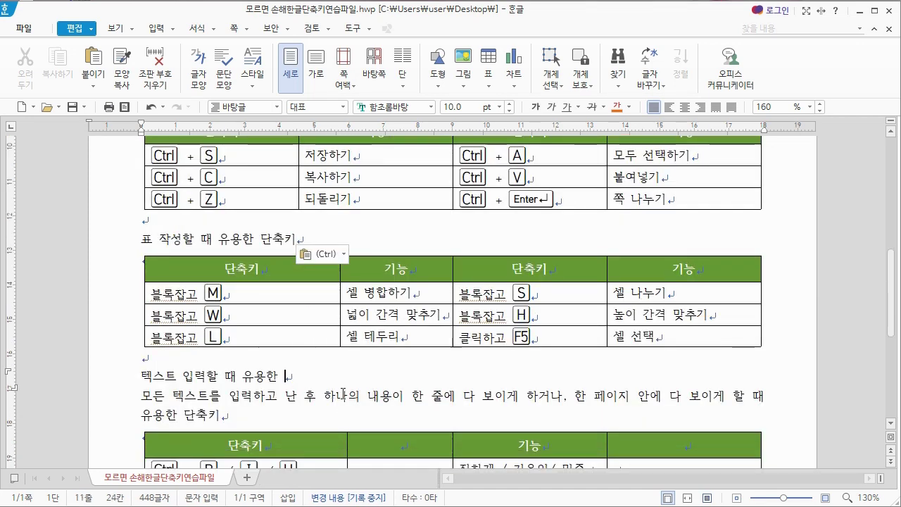
pyautogui.click(294, 380)
pyautogui.hotkey('ctrl', 'v')
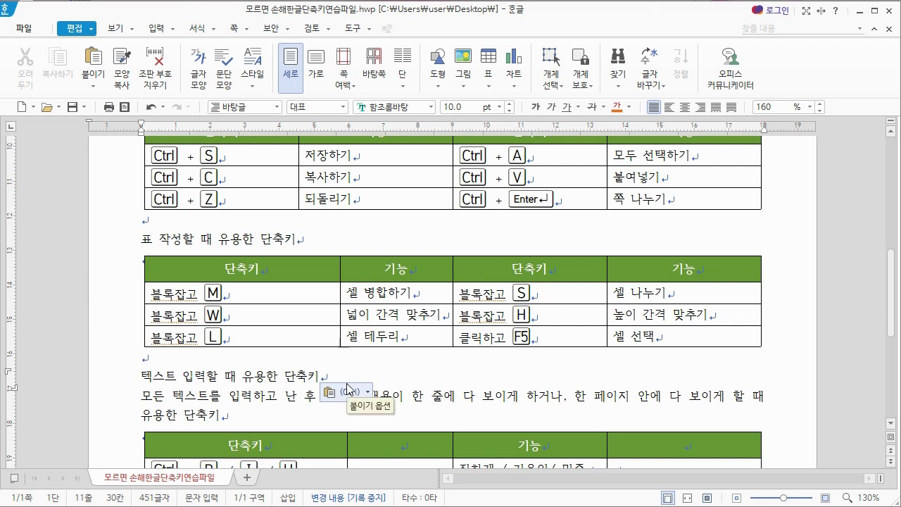
# Select and copy the entire document content, and paste the copy after the last line ending in "각주".
pyautogui.scroll(2, 539, 360)
pyautogui.scroll(-2, 539, 360)
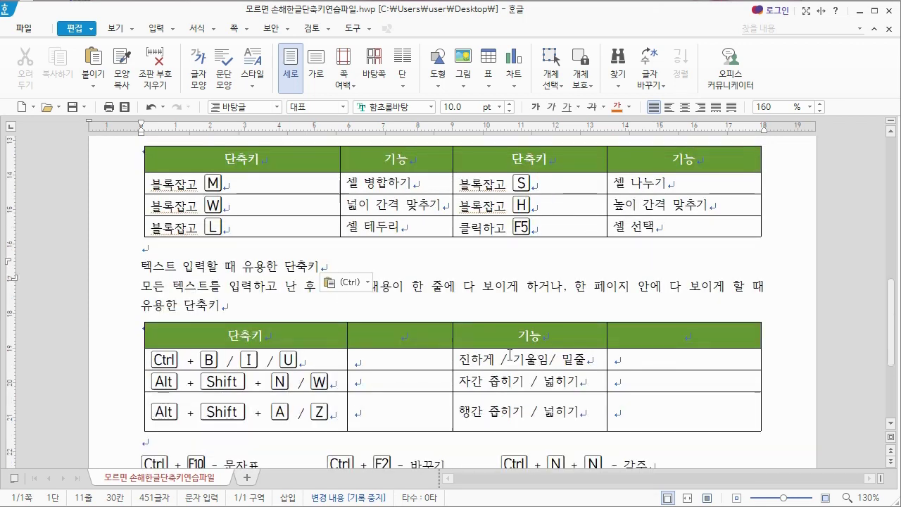
pyautogui.scroll(4, 220, 266)
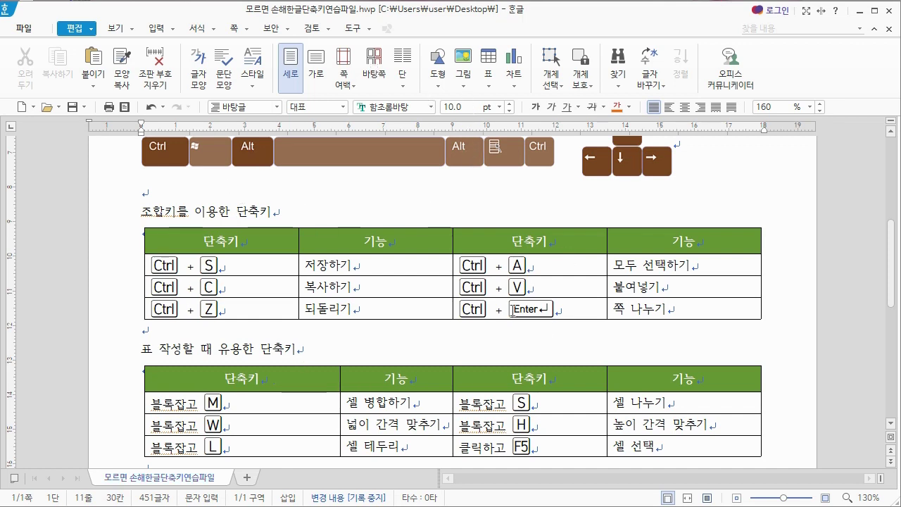
pyautogui.hotkey('ctrl', 'a')
pyautogui.scroll(1, 363, 263)
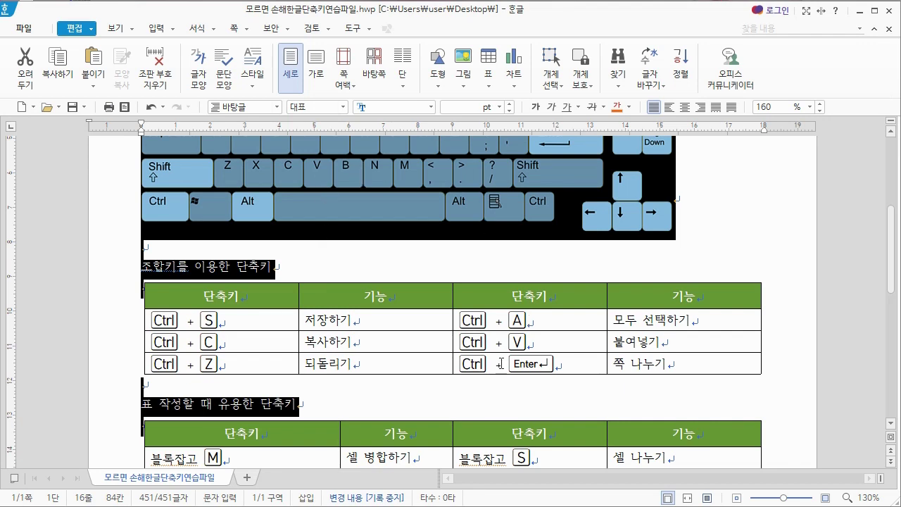
pyautogui.scroll(-6, 500, 363)
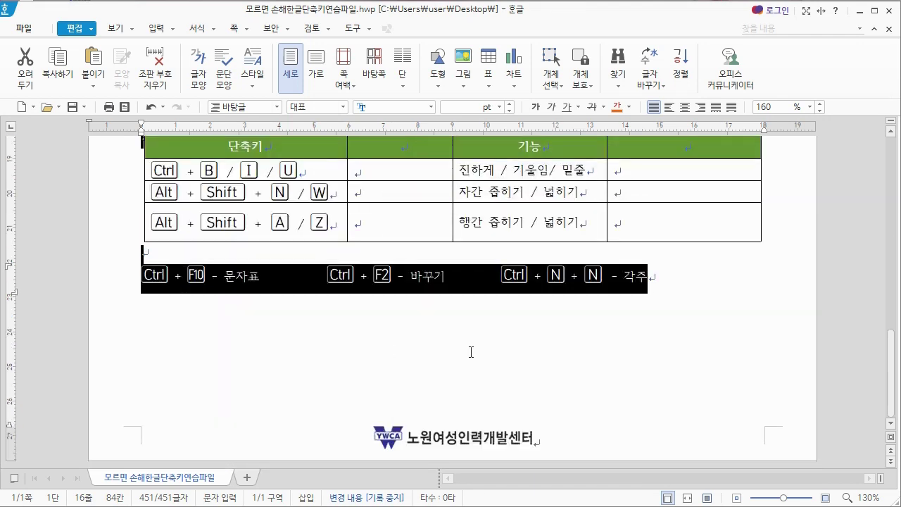
pyautogui.click(269, 355)
pyautogui.click(661, 286)
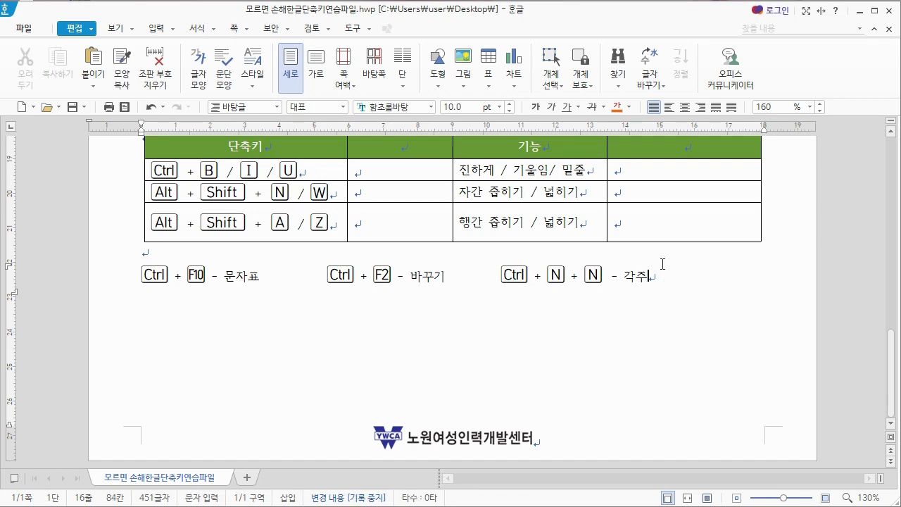
# Look through both pages to examine the original content and its pasted copy.
pyautogui.scroll(3, 662, 264)
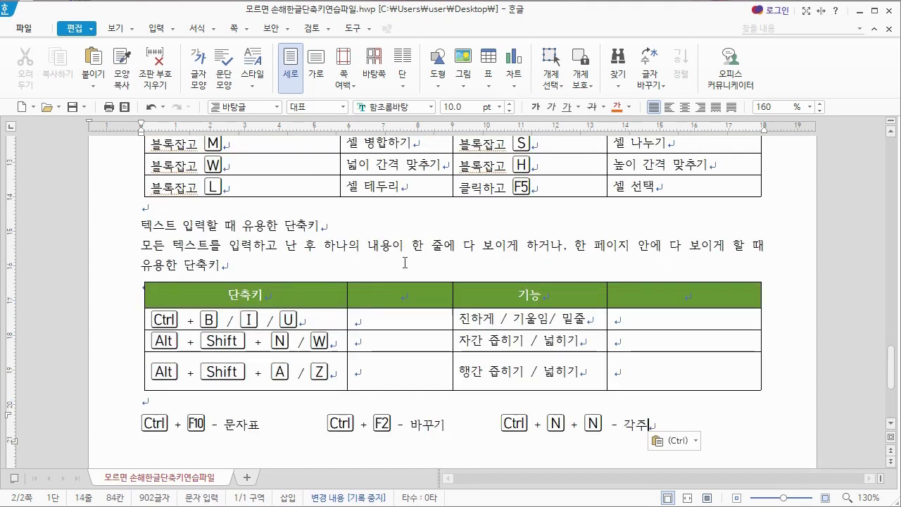
pyautogui.scroll(3, 383, 243)
pyautogui.scroll(6, 383, 243)
pyautogui.scroll(-10, 420, 266)
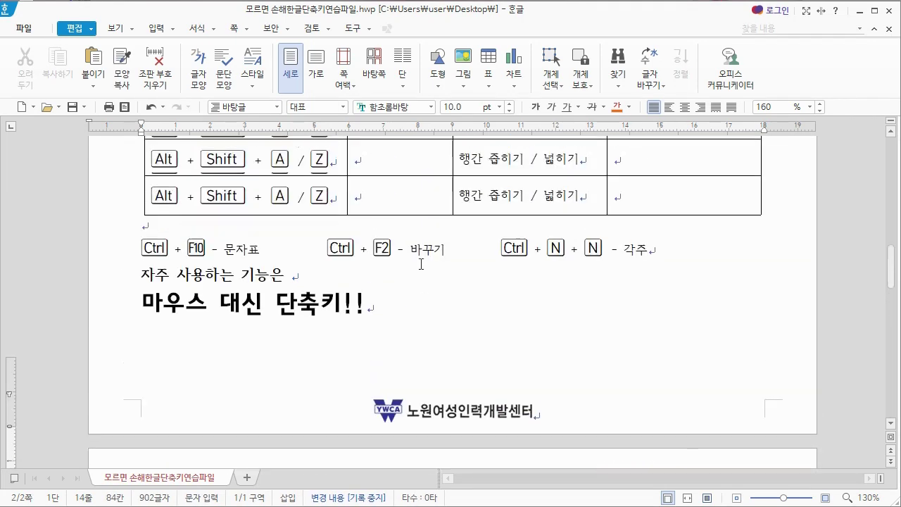
pyautogui.scroll(1, 420, 267)
pyautogui.scroll(3, 420, 267)
pyautogui.scroll(-3, 425, 266)
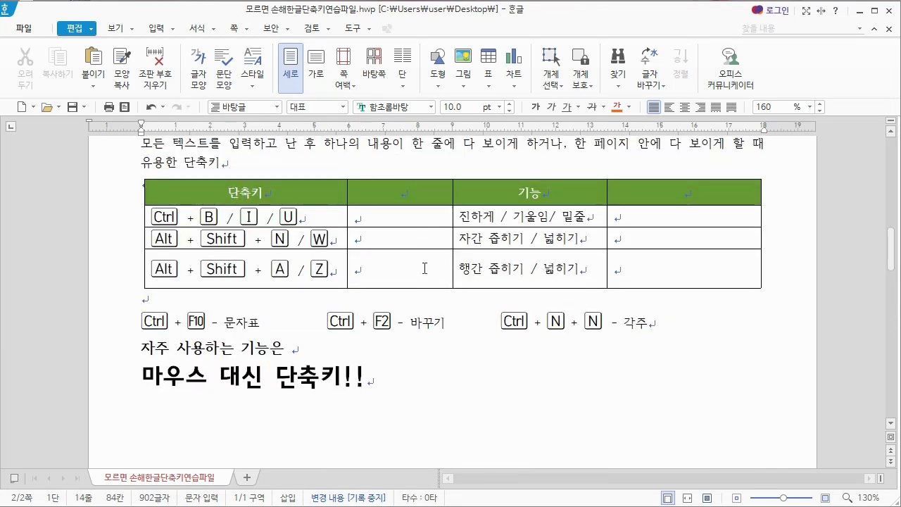
pyautogui.scroll(5, 426, 266)
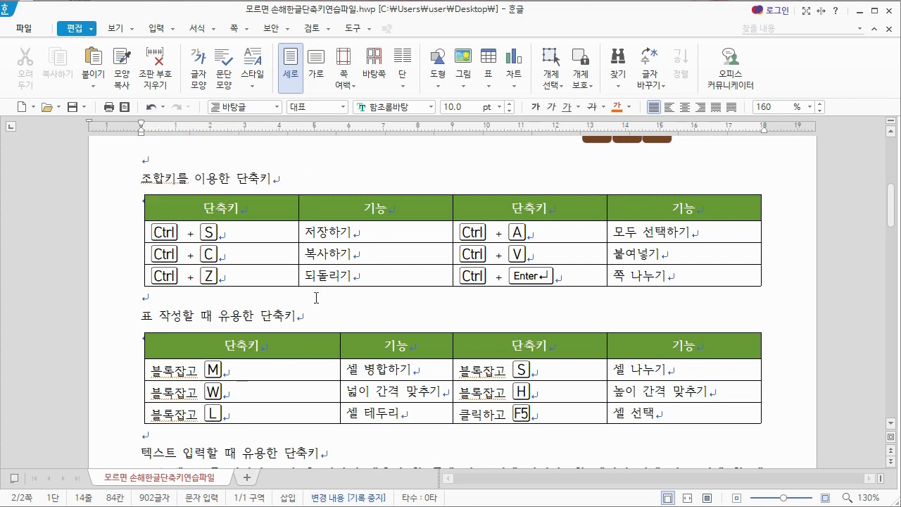
# Undo the whole-document paste and the word pasted after "텍스트 입력할 때 유용한".
pyautogui.hotkey('ctrl', 'z')
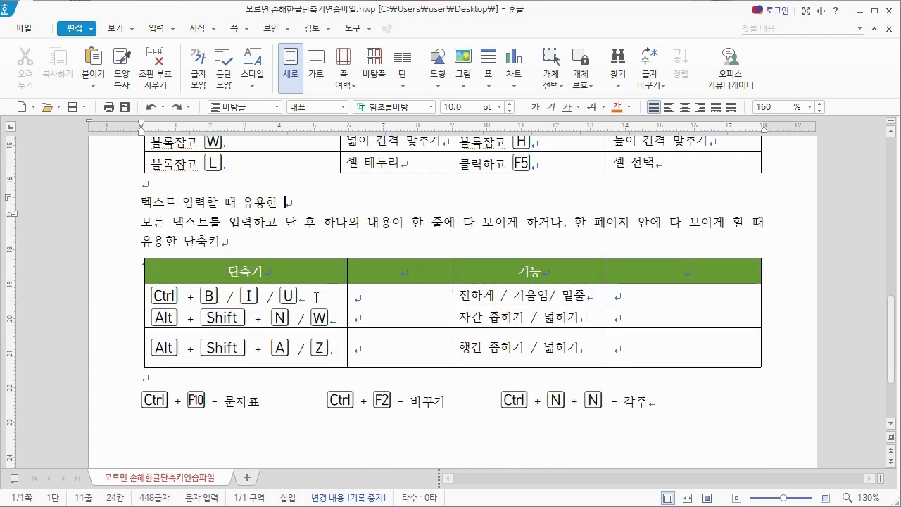
pyautogui.hotkey('ctrl', 'z')
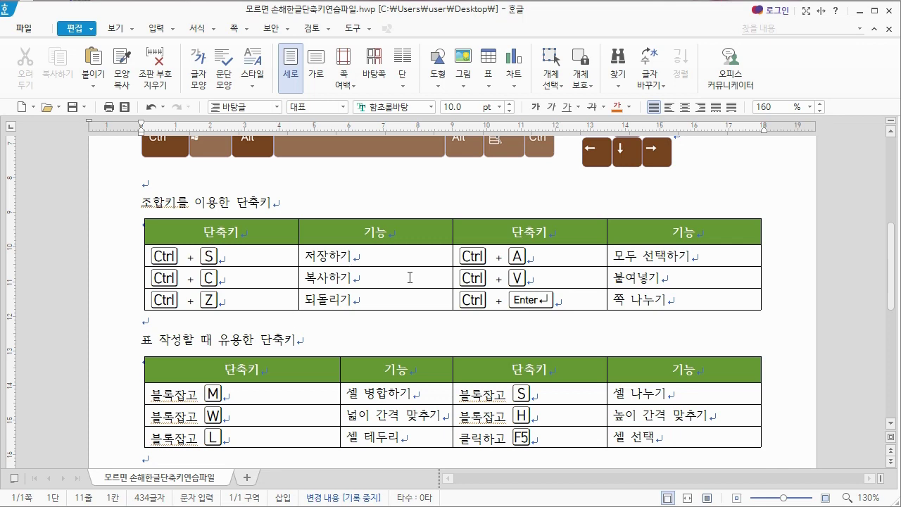
# Add blank lines after the last line ending in "각주" until the cursor reaches page two.
pyautogui.scroll(-3, 592, 327)
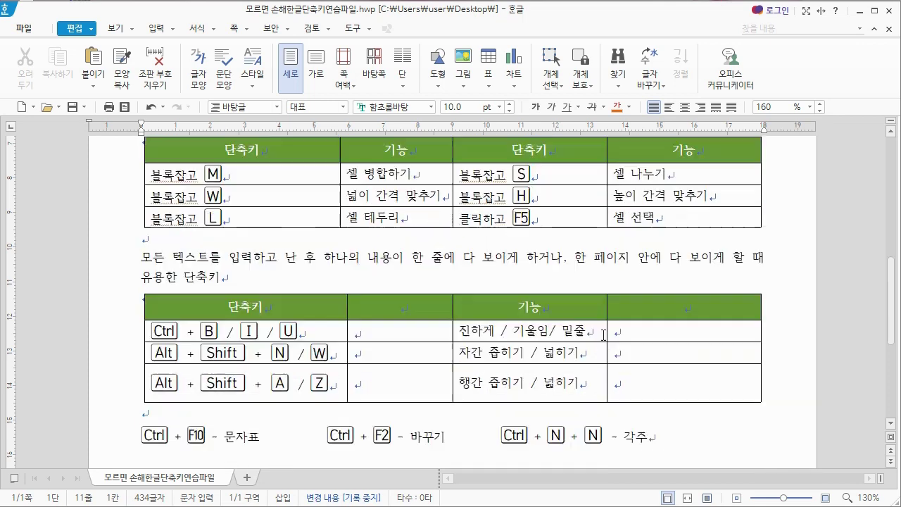
pyautogui.scroll(-2, 599, 336)
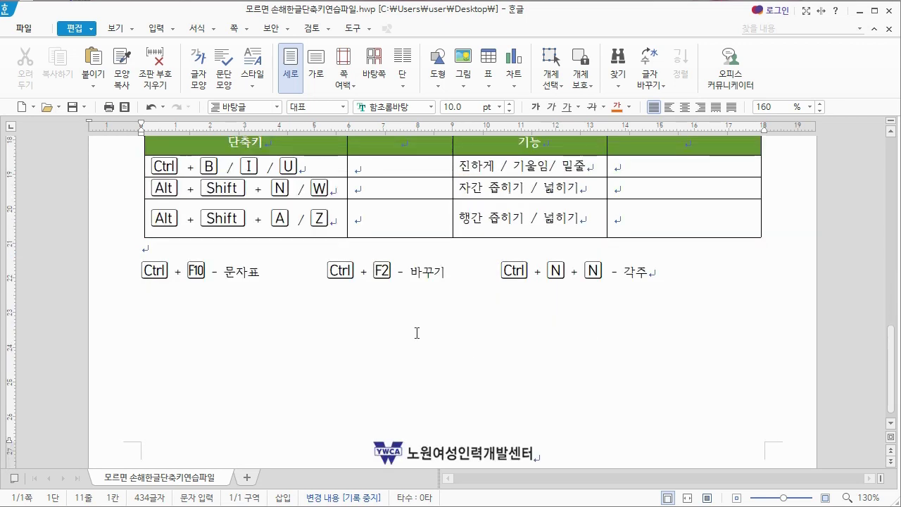
pyautogui.scroll(5, 164, 357)
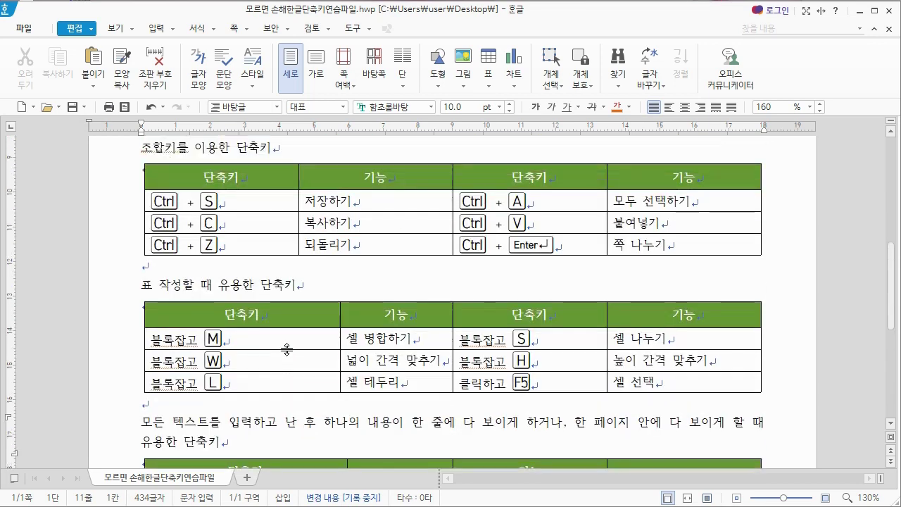
pyautogui.scroll(-5, 464, 305)
pyautogui.click(681, 261)
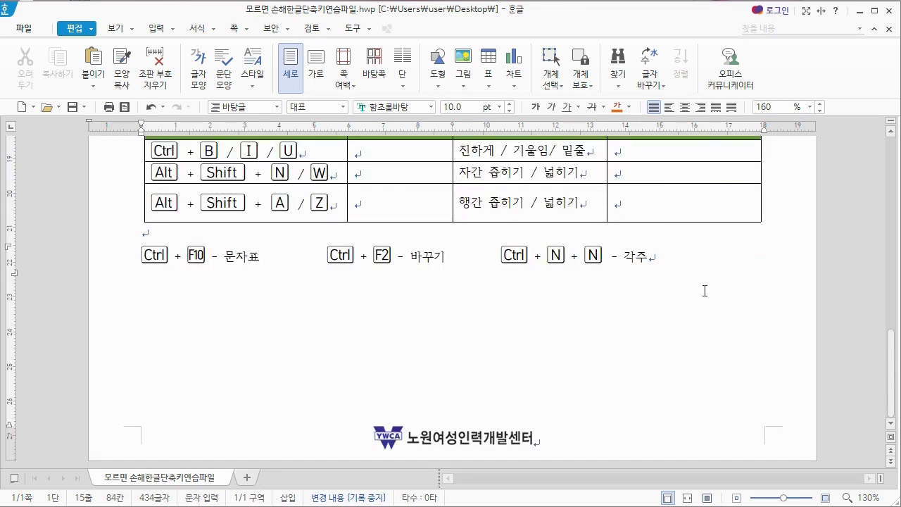
pyautogui.press('Return')
pyautogui.press('Return')
pyautogui.press('Return')
pyautogui.press('Return')
pyautogui.press('Return')
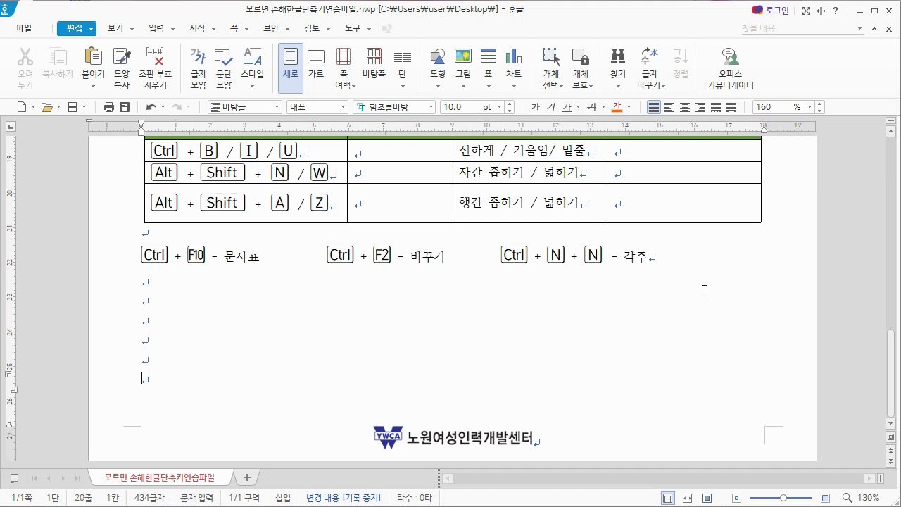
pyautogui.press('Return')
pyautogui.press('Return')
pyautogui.press('Return')
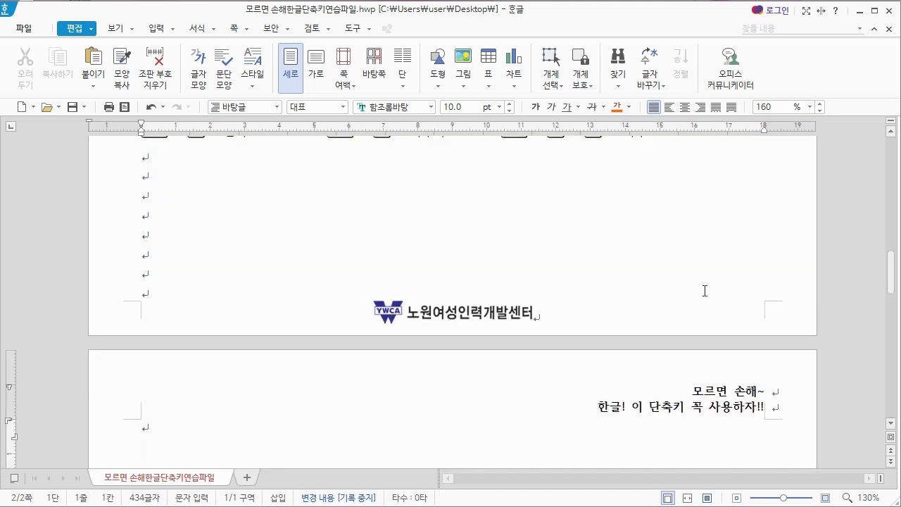
# Enter the text "다른 입력" on the first line of page two.
pyautogui.write('다른 일')
pyautogui.write('력')
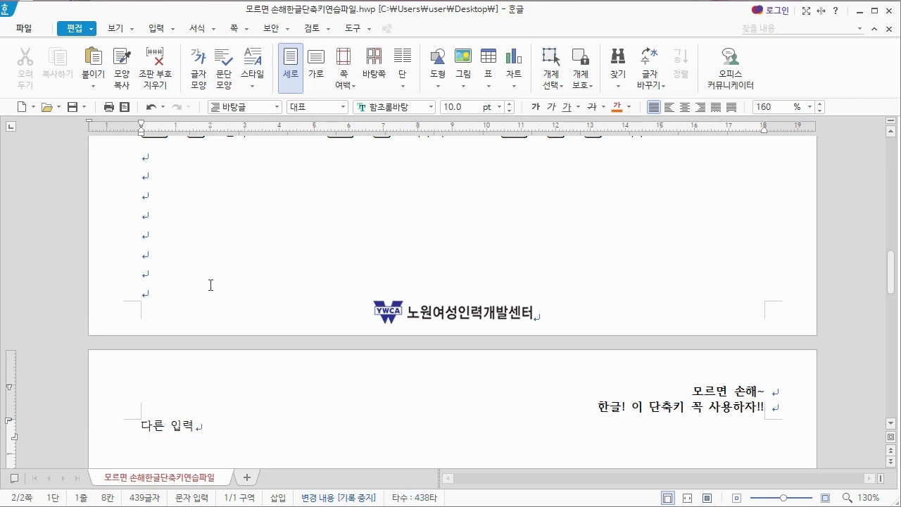
pyautogui.scroll(1, 214, 291)
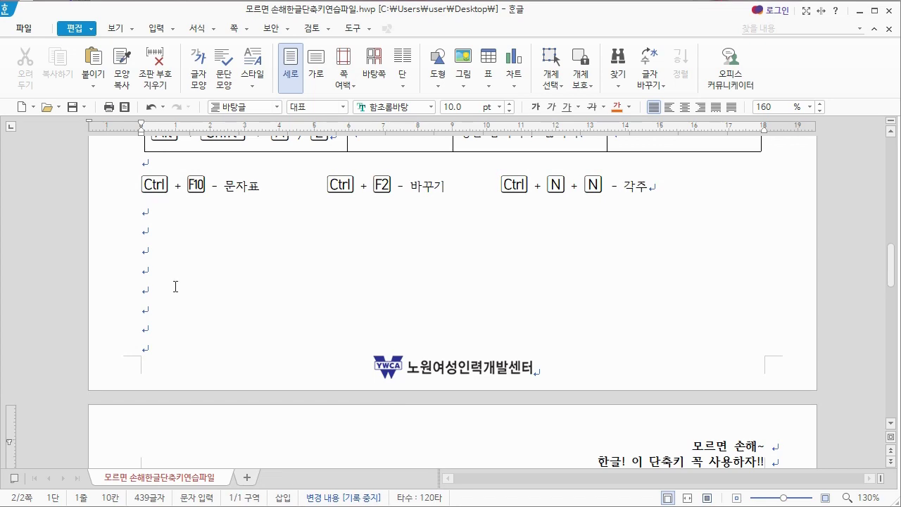
# Delete the keyboard picture on page one and check where the text "다른 입력" moves.
pyautogui.click(176, 285)
pyautogui.scroll(10, 181, 272)
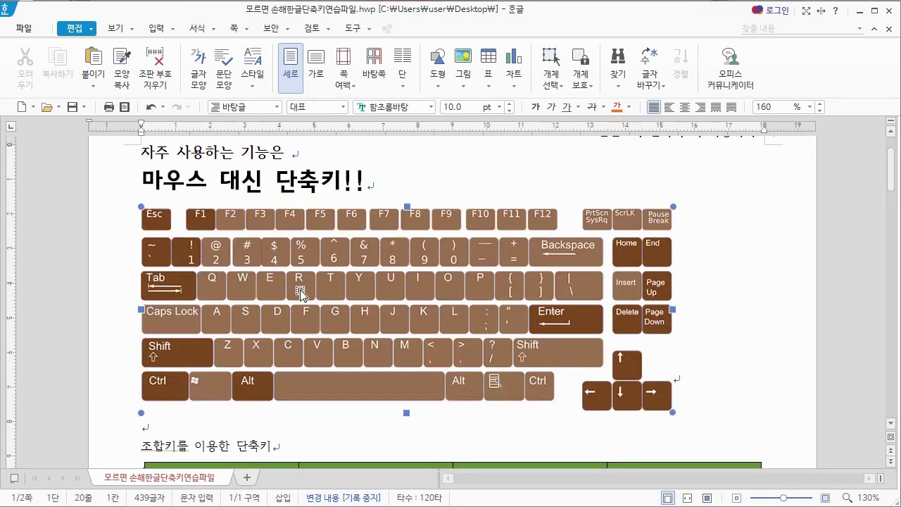
pyautogui.click(302, 292)
pyautogui.press('Delete')
pyautogui.scroll(-10, 343, 344)
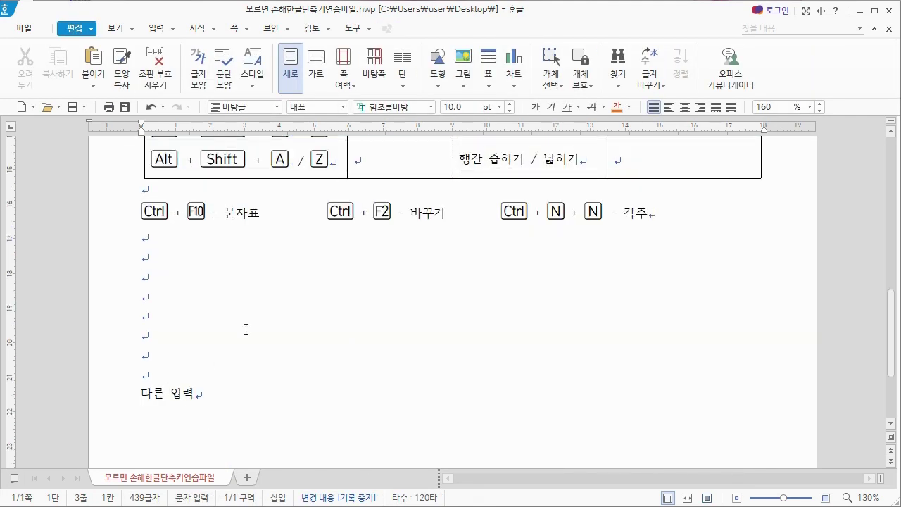
# Undo the keyboard picture's deletion, the text "다른 입력" and the blank lines added before it.
pyautogui.hotkey('ctrl', 'z')
pyautogui.scroll(-4, 493, 272)
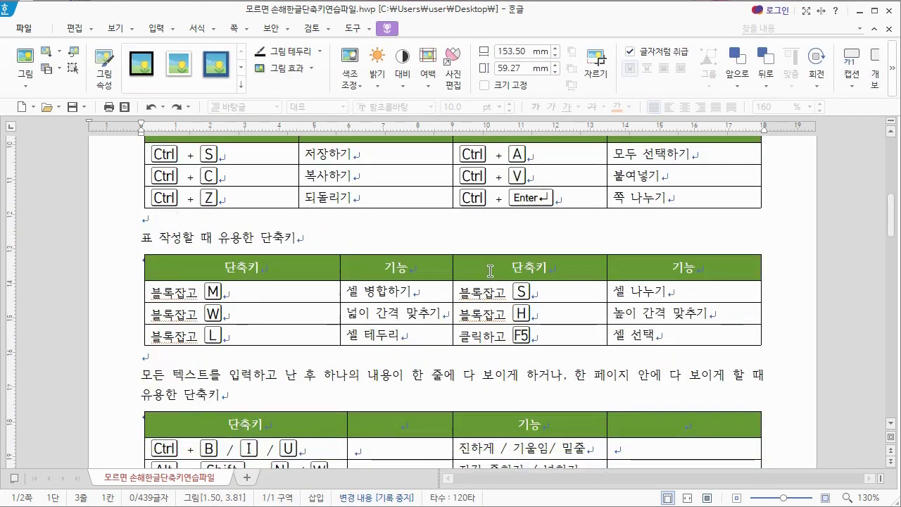
pyautogui.hotkey('ctrl', 'z')
# Insert a page break after the last line ending in "각주".
pyautogui.scroll(6, 497, 304)
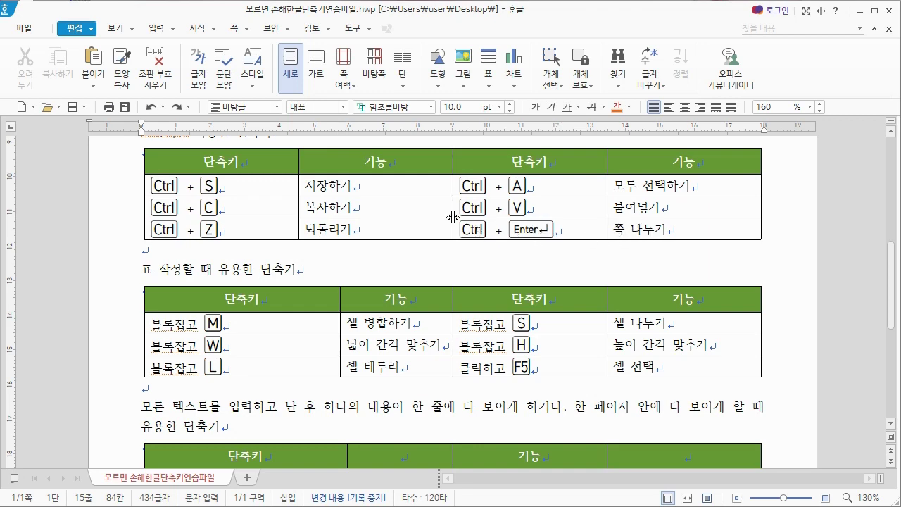
pyautogui.scroll(-6, 743, 340)
pyautogui.hotkey('ctrl', 'Return')
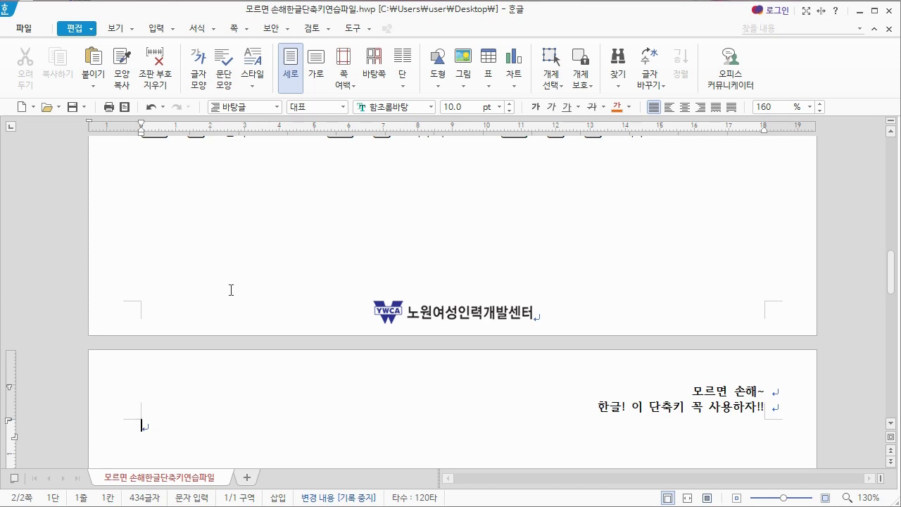
# Enter the text "다른 작성" on the first line of page two.
pyautogui.scroll(-3, 153, 282)
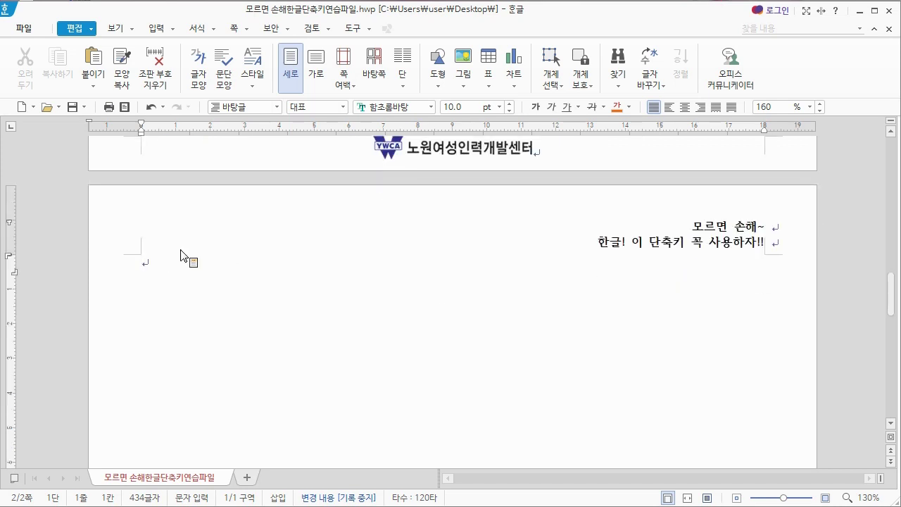
pyautogui.write('다른 자료')
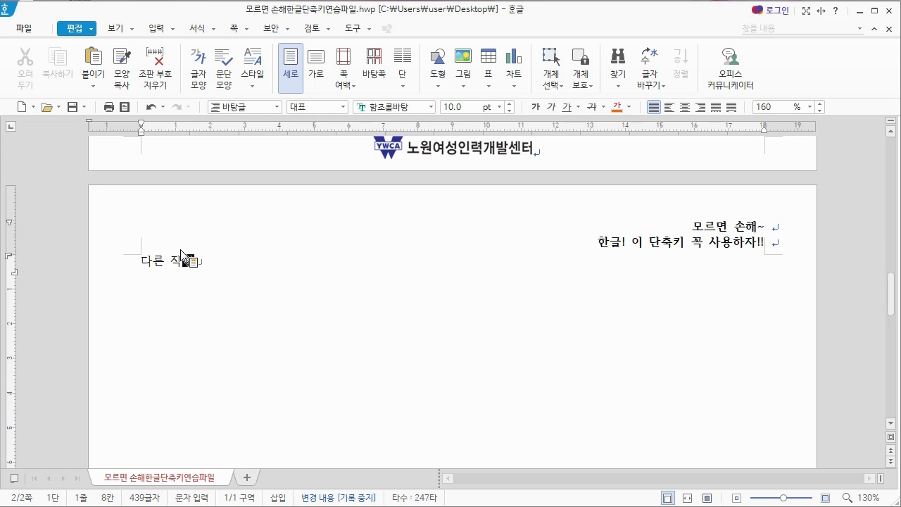
# Delete the keyboard picture on page one and check whether the text "다른 작성" keeps its place on page two.
pyautogui.scroll(-7, 240, 282)
pyautogui.scroll(3, 303, 317)
pyautogui.click(317, 331)
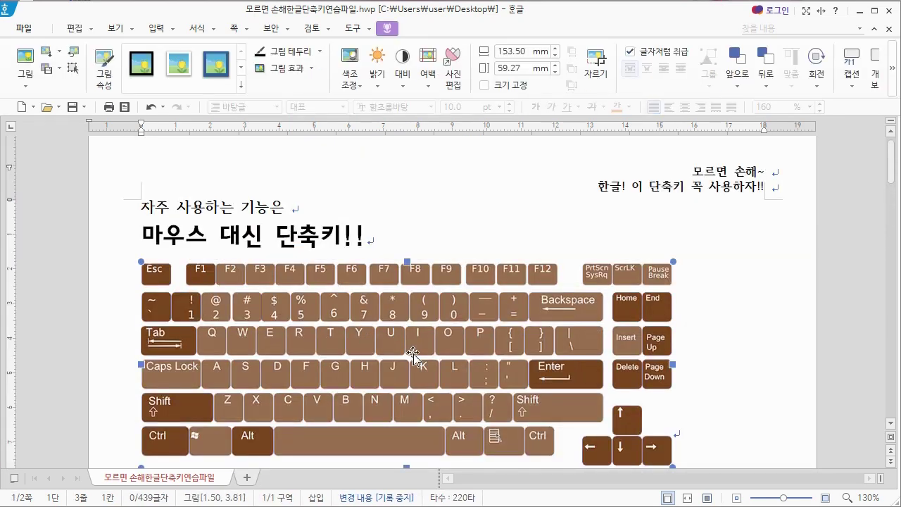
pyautogui.press('Delete')
pyautogui.scroll(-9, 414, 338)
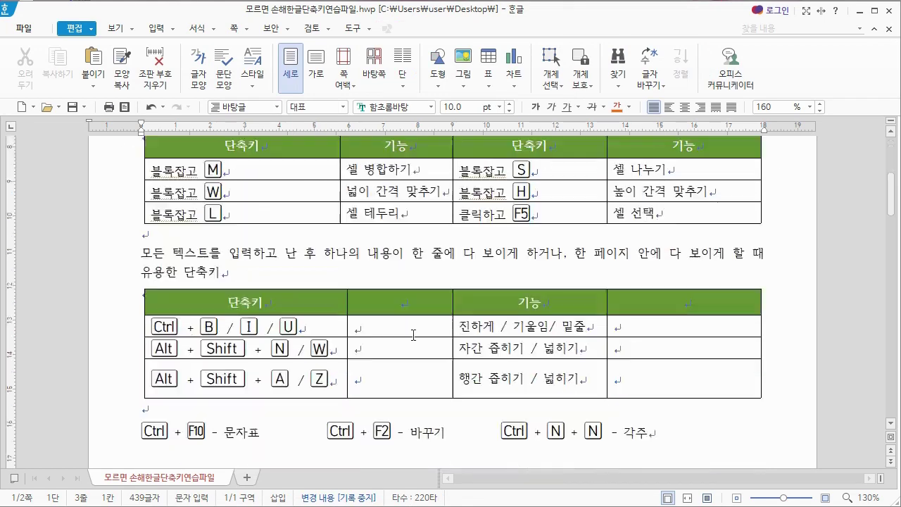
pyautogui.scroll(-10, 415, 338)
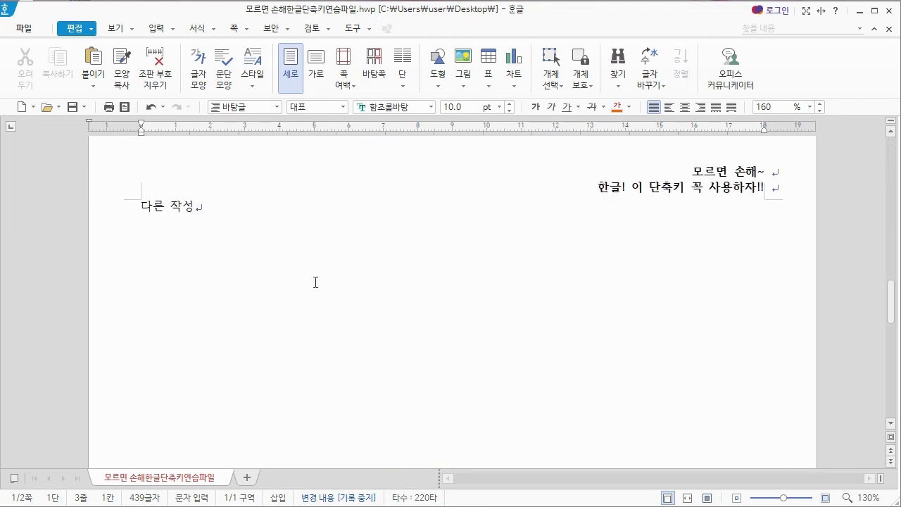
pyautogui.scroll(3, 312, 281)
pyautogui.scroll(2, 312, 290)
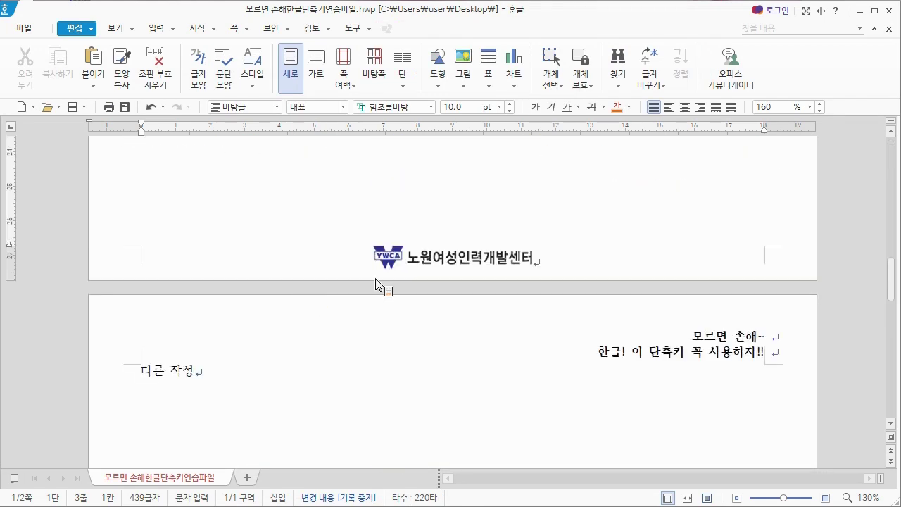
pyautogui.scroll(2, 380, 282)
pyautogui.scroll(14, 382, 307)
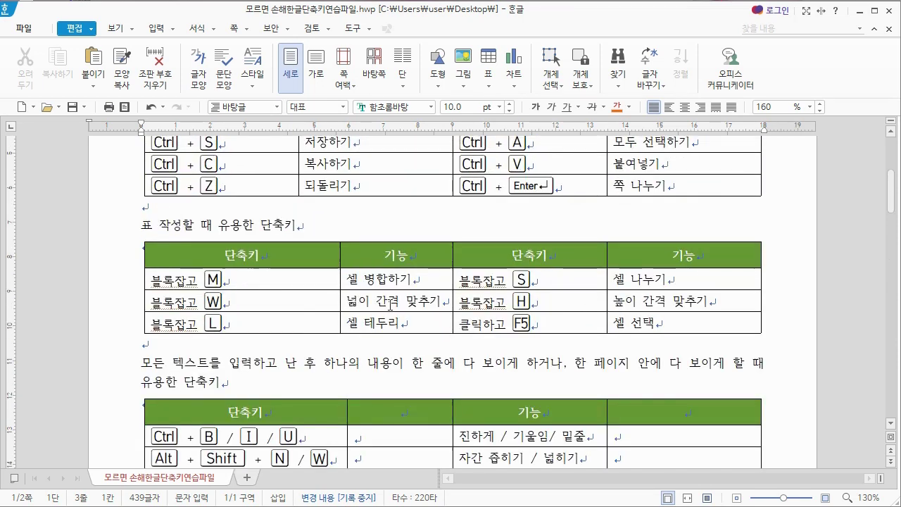
# Undo the deletion of the keyboard picture above the first shortcut table.
pyautogui.scroll(3, 392, 308)
pyautogui.scroll(-4, 422, 317)
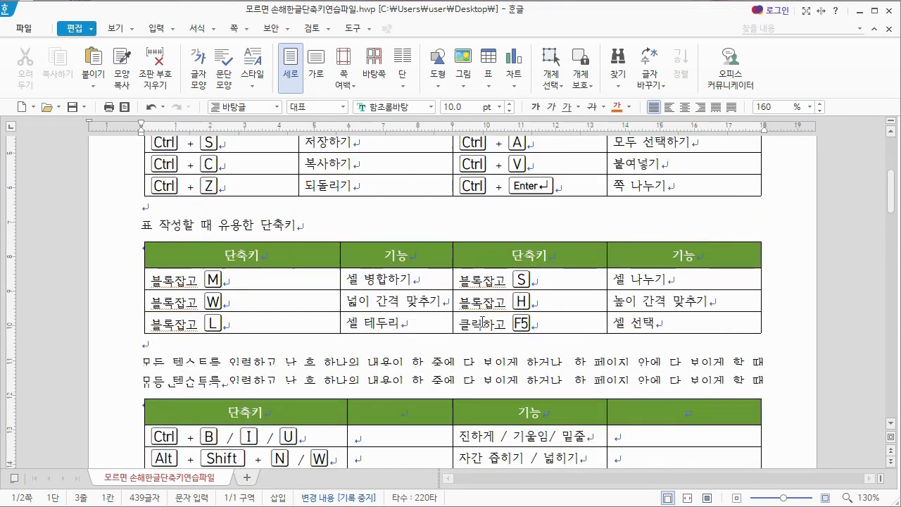
pyautogui.scroll(5, 474, 329)
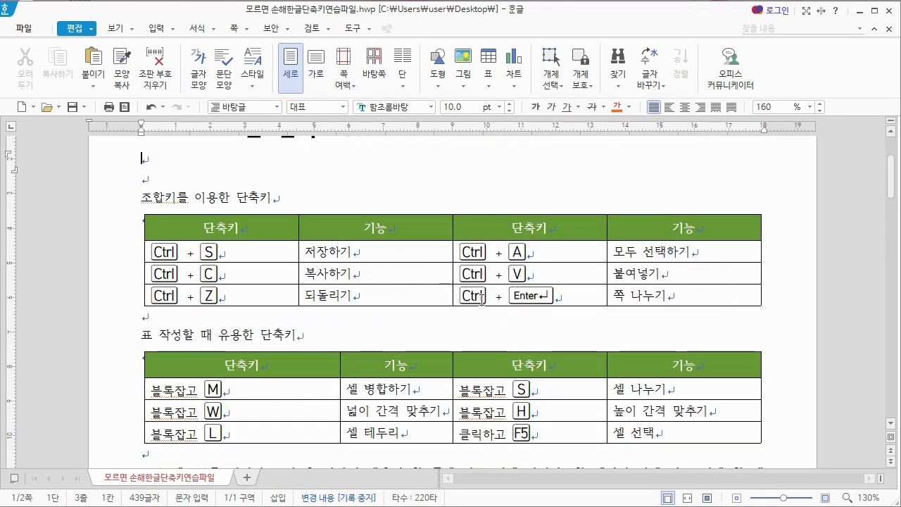
pyautogui.press('Hangul')
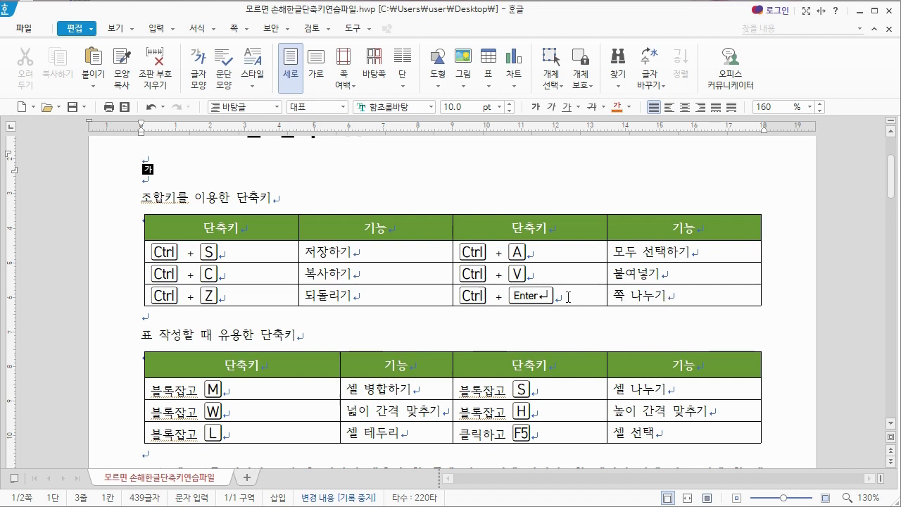
pyautogui.hotkey('ctrl', 'z')
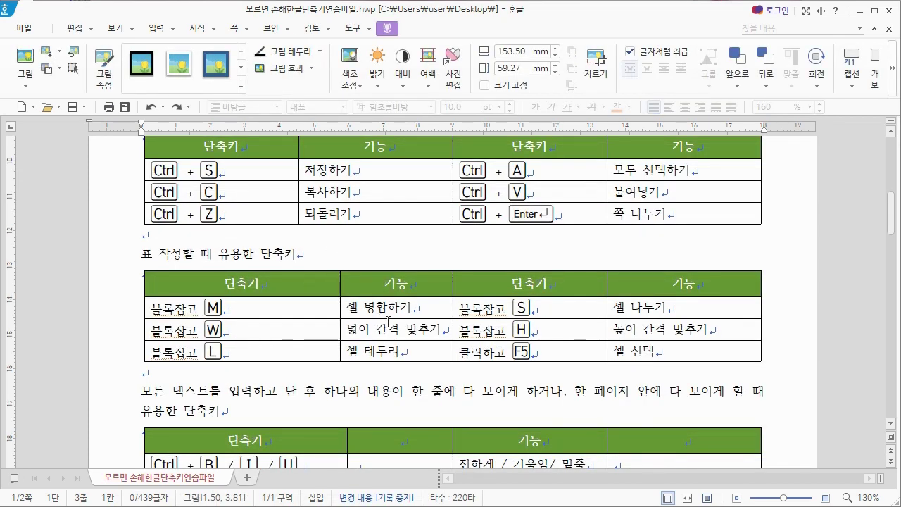
# In the last table's header row, merge "단축키" with the empty cell beside it, and "기능" with its empty neighbour.
pyautogui.scroll(-3, 392, 321)
pyautogui.scroll(1, 396, 322)
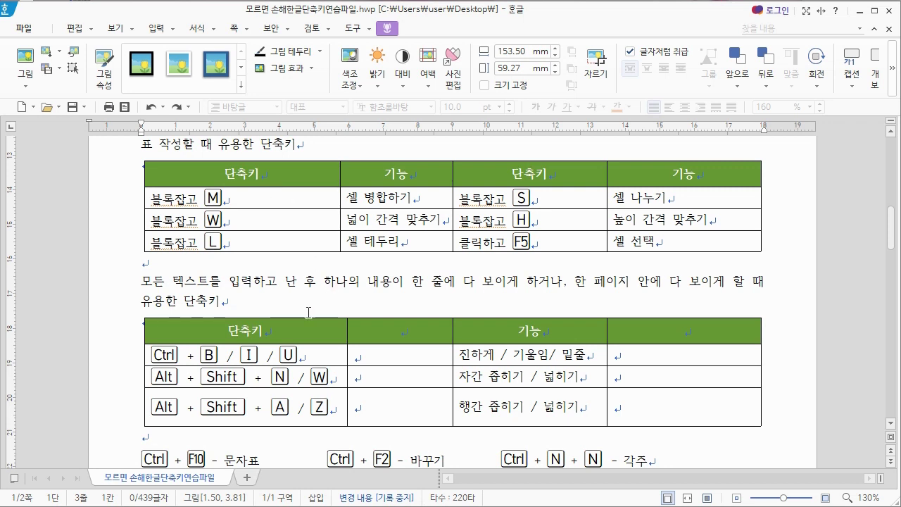
pyautogui.moveTo(285, 331); pyautogui.dragTo(362, 333)
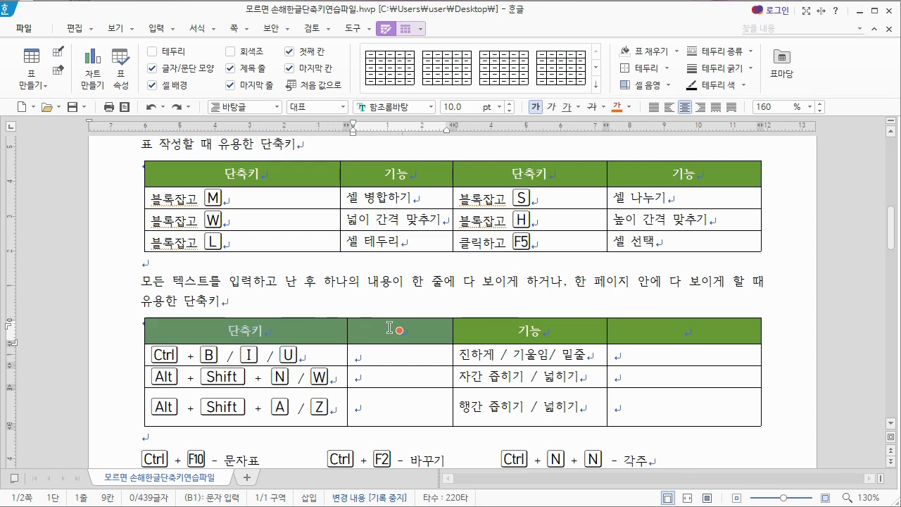
pyautogui.press('m')
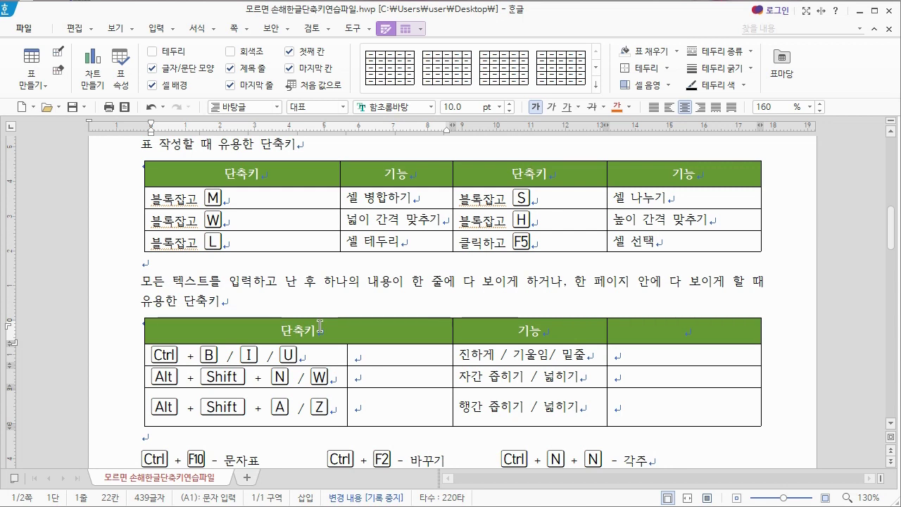
pyautogui.moveTo(564, 329); pyautogui.dragTo(643, 329)
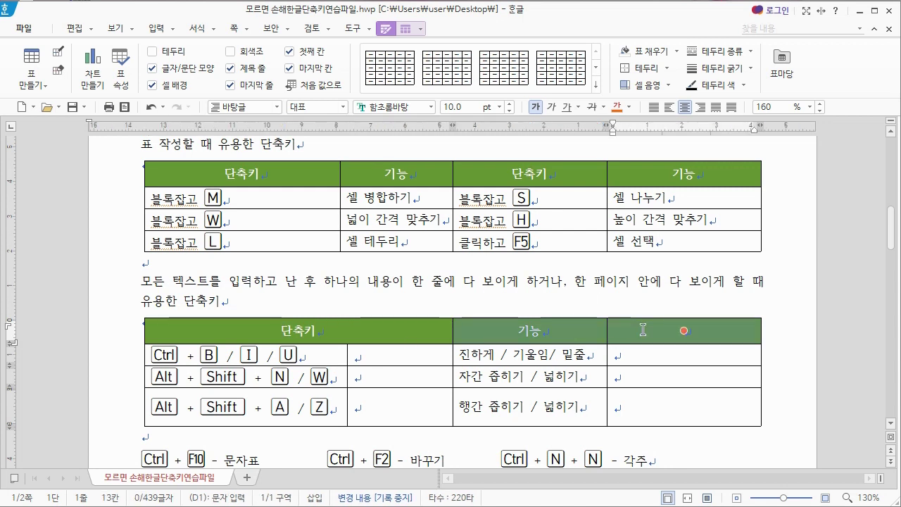
pyautogui.press('m')
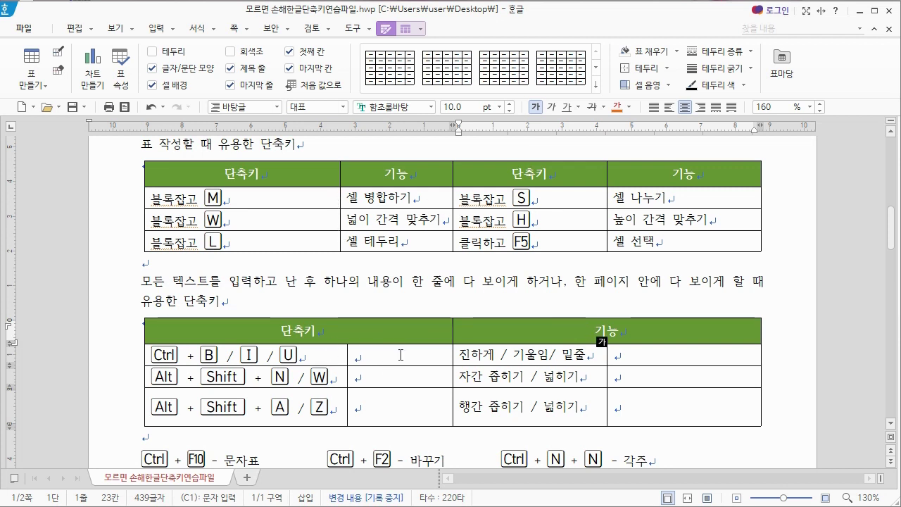
# Split the three empty second-column cells below the "단축키" header of the last table into 2 columns, without splitting rows.
pyautogui.click(401, 355)
pyautogui.click(407, 377)
pyautogui.click(406, 412)
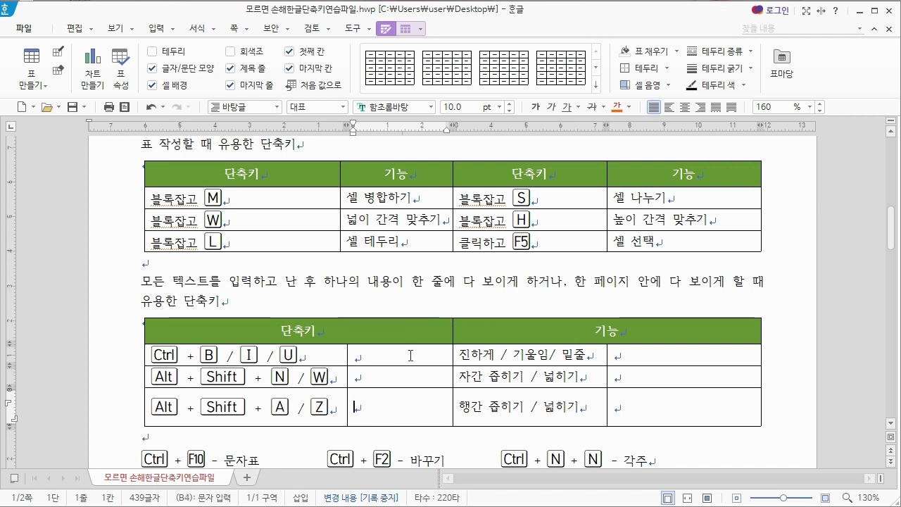
pyautogui.moveTo(410, 355); pyautogui.dragTo(414, 401)
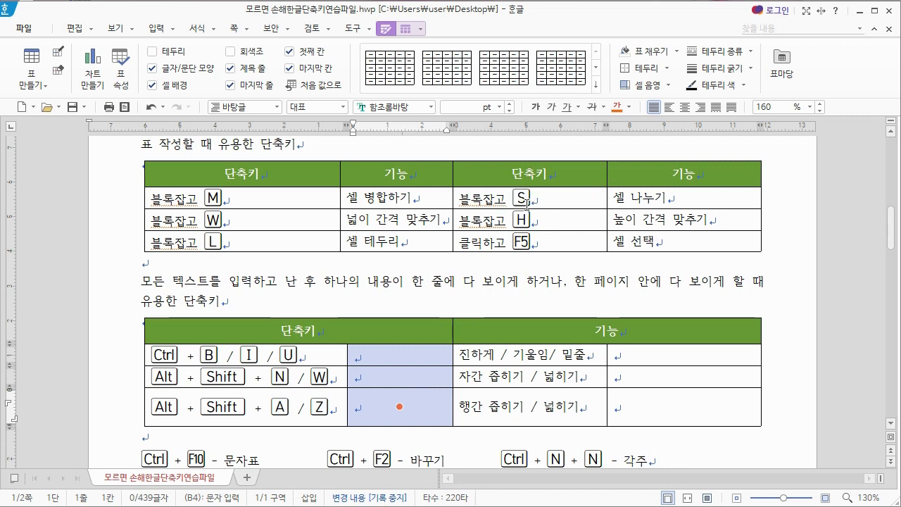
pyautogui.press('s')
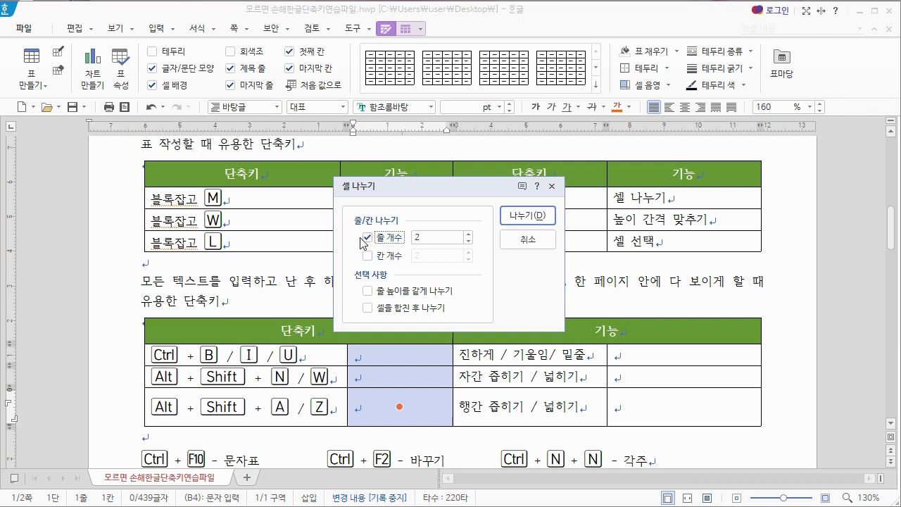
pyautogui.click(366, 237)
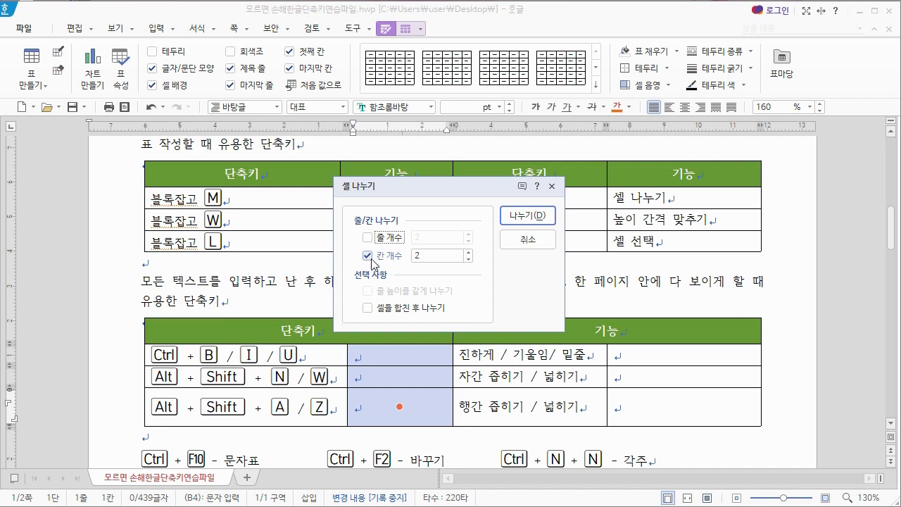
pyautogui.click(367, 256)
pyautogui.click(368, 256)
pyautogui.click(521, 219)
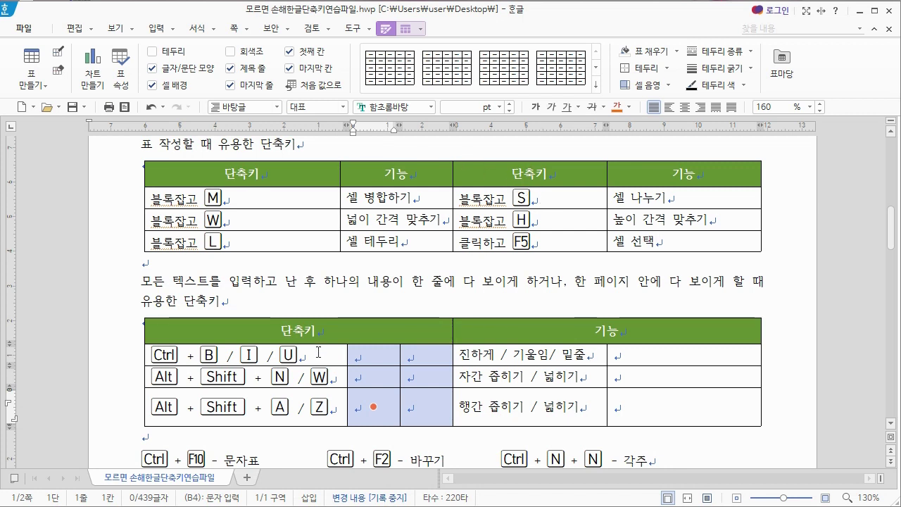
# Merge the cells under the "단축키" header into one cell in each of the last table's three body rows.
pyautogui.moveTo(318, 352); pyautogui.dragTo(405, 355)
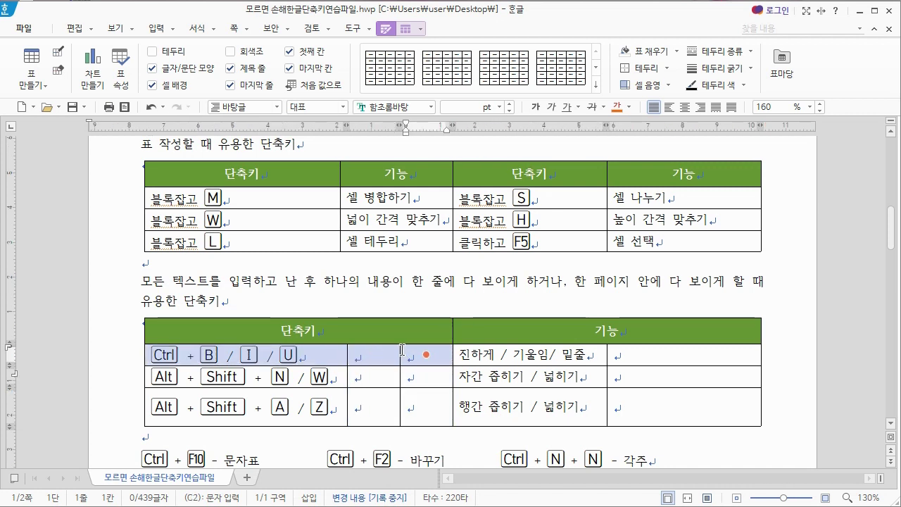
pyautogui.press('m')
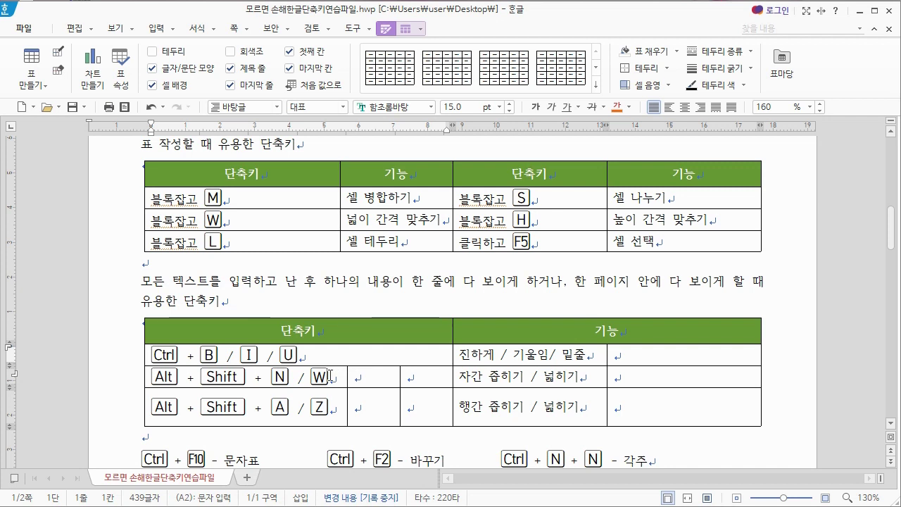
pyautogui.moveTo(337, 377); pyautogui.dragTo(412, 377)
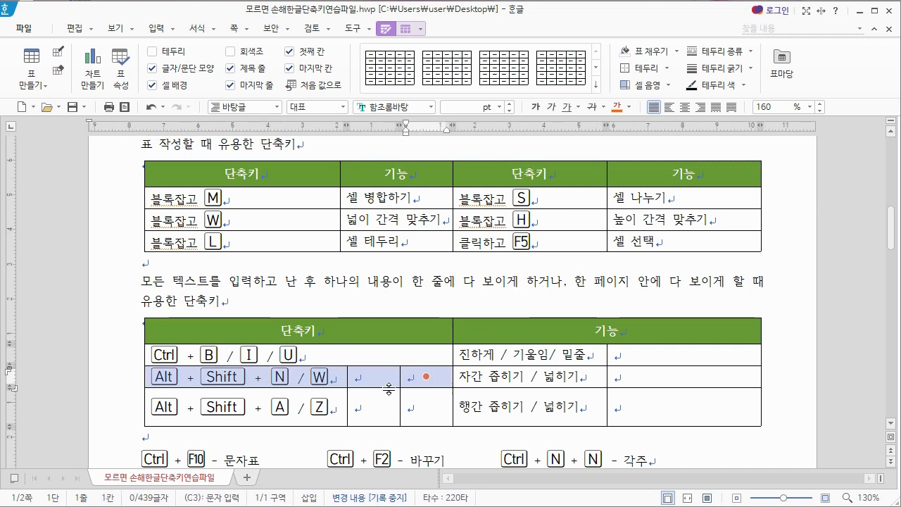
pyautogui.press('m')
pyautogui.moveTo(343, 400); pyautogui.dragTo(422, 406)
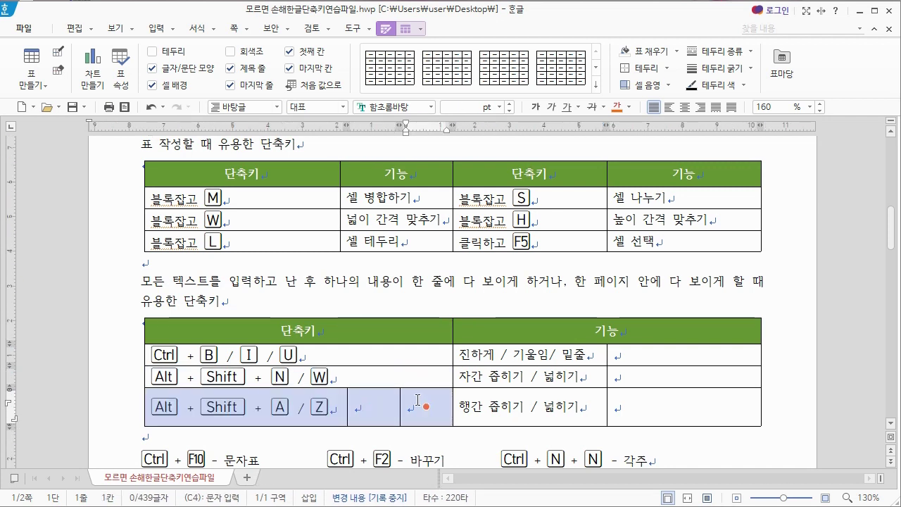
pyautogui.press('m')
# Merge the two cells under the "기능" header in each of the last table's three body rows and leave the table.
pyautogui.moveTo(596, 356); pyautogui.dragTo(630, 354)
pyautogui.press('m')
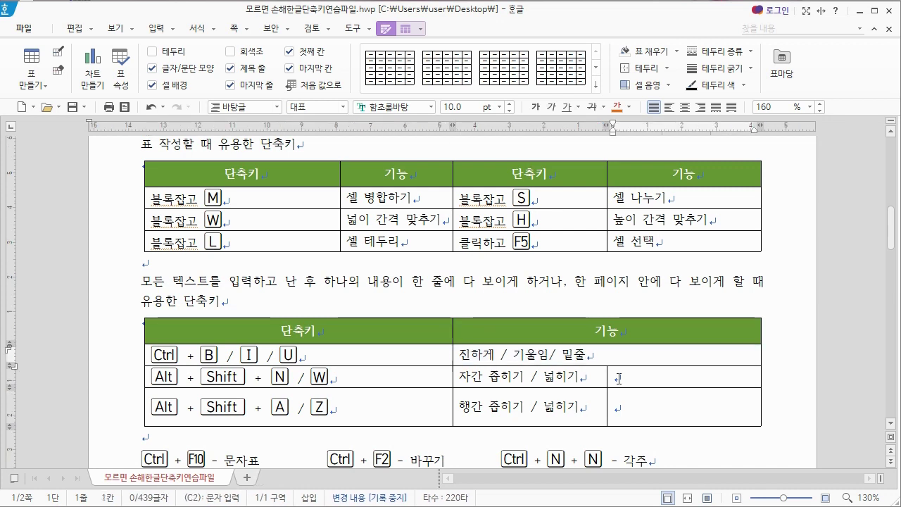
pyautogui.moveTo(595, 381); pyautogui.dragTo(585, 406)
pyautogui.press('m')
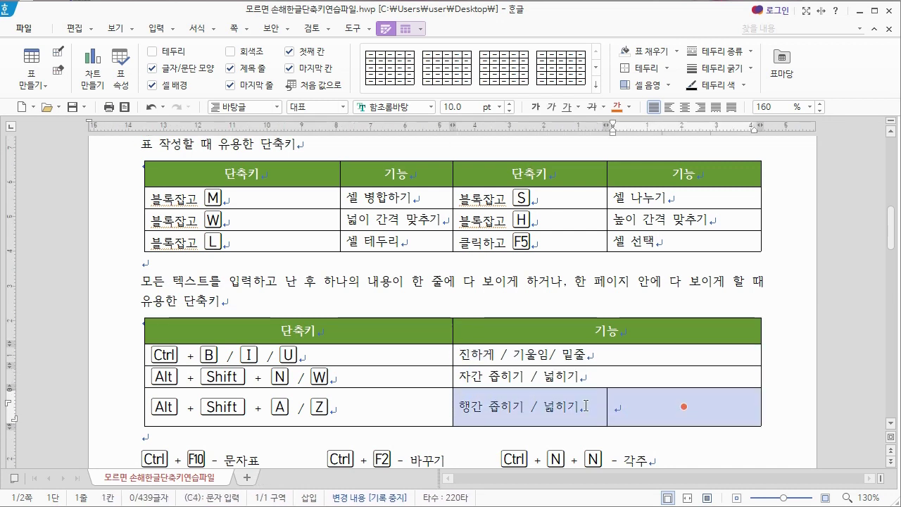
pyautogui.press('m')
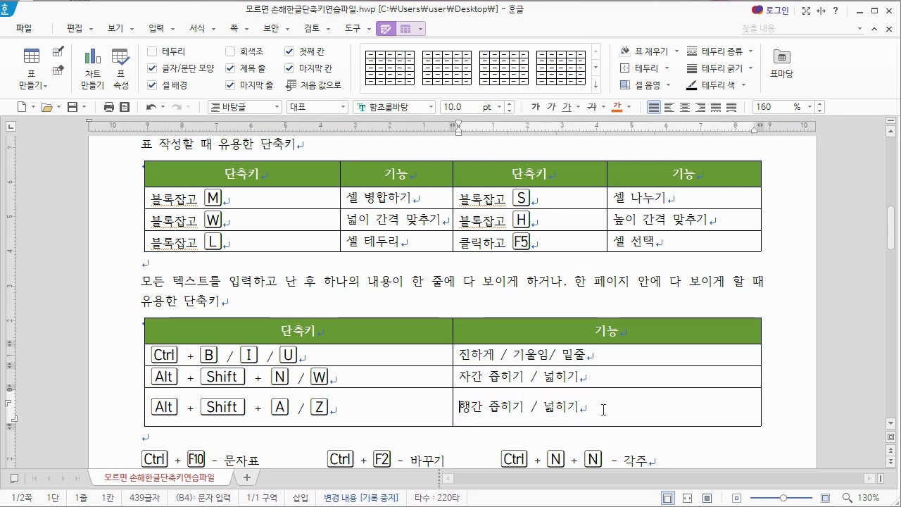
pyautogui.hotkey('shift', 'Escape')
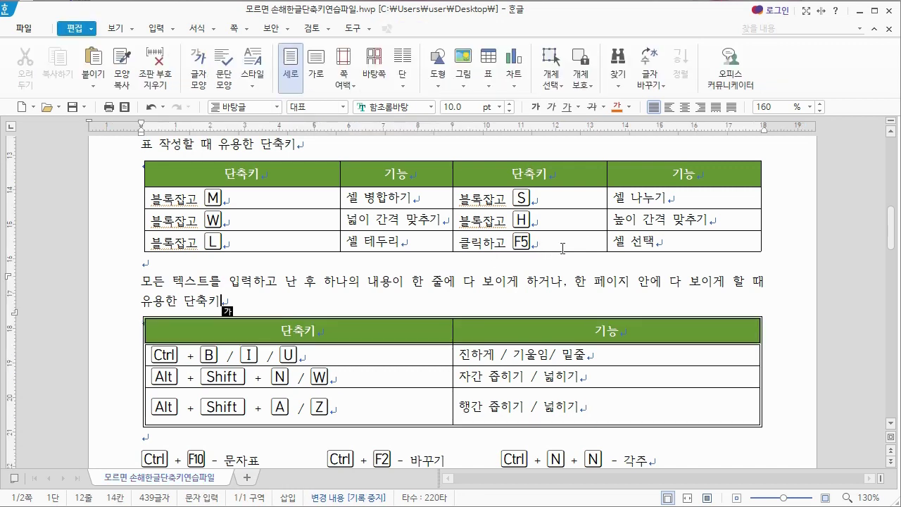
# Select the S and H shortcut cells in the "표 작성할 때 유용한 단축키" table and clear the selection.
pyautogui.moveTo(570, 199); pyautogui.dragTo(572, 219)
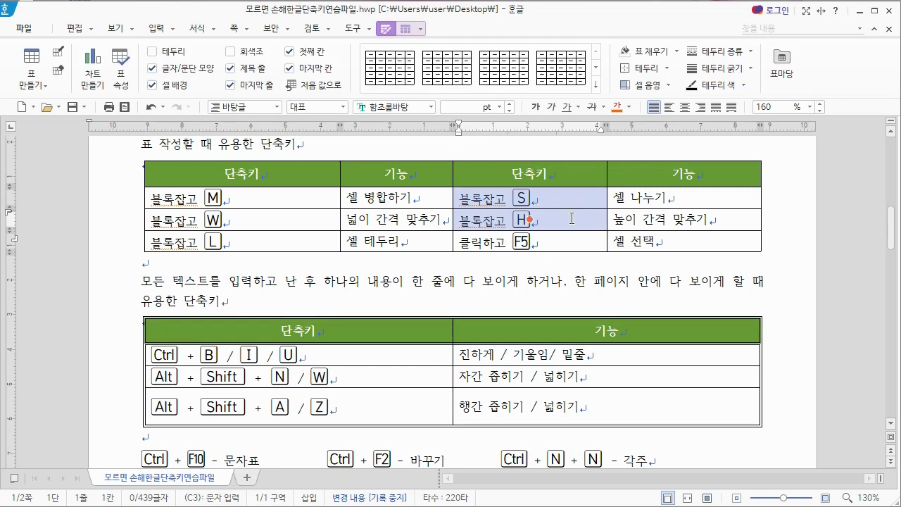
pyautogui.click(610, 269)
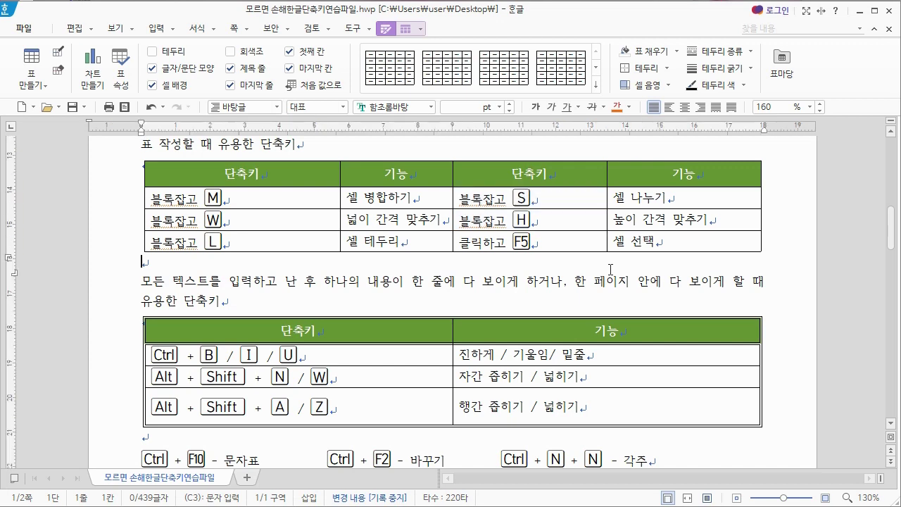
# Block-select the "셀 선택" cell, extend the selection to its whole table, and cancel the selection.
pyautogui.click(675, 244)
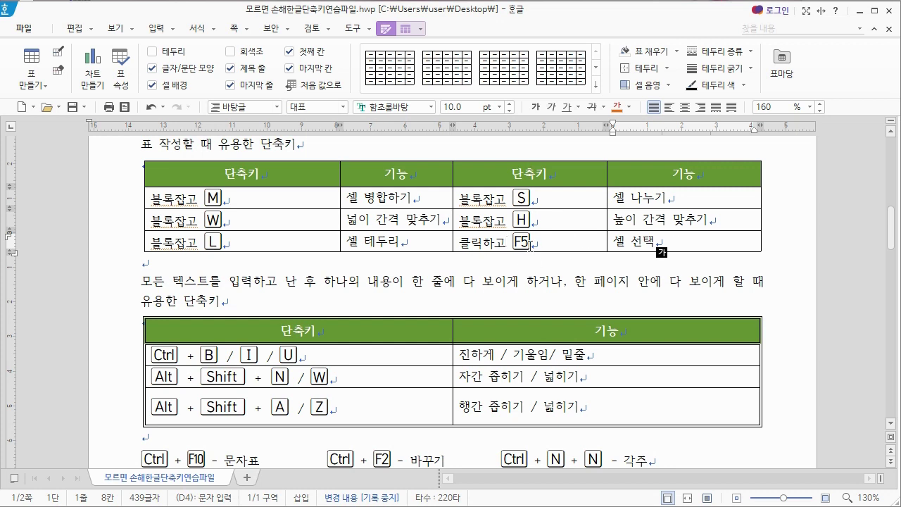
pyautogui.press('F5')
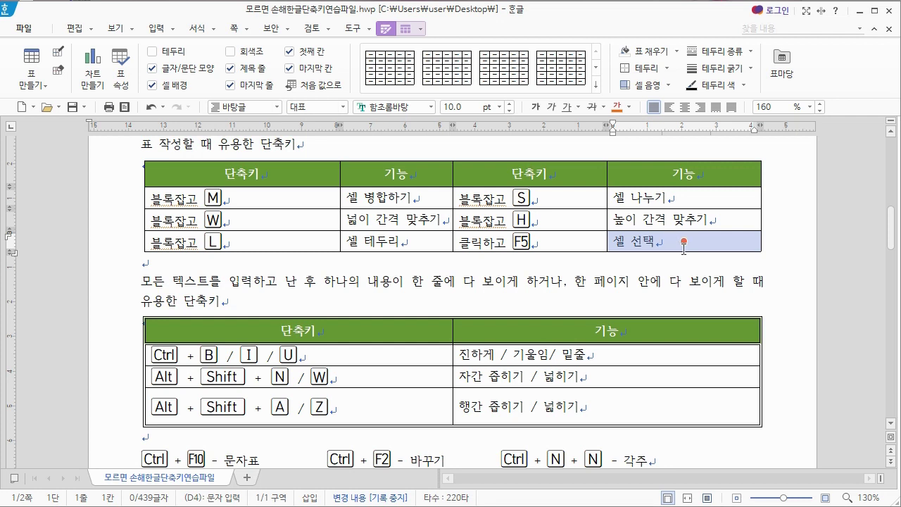
pyautogui.press('F5')
pyautogui.press('F5')
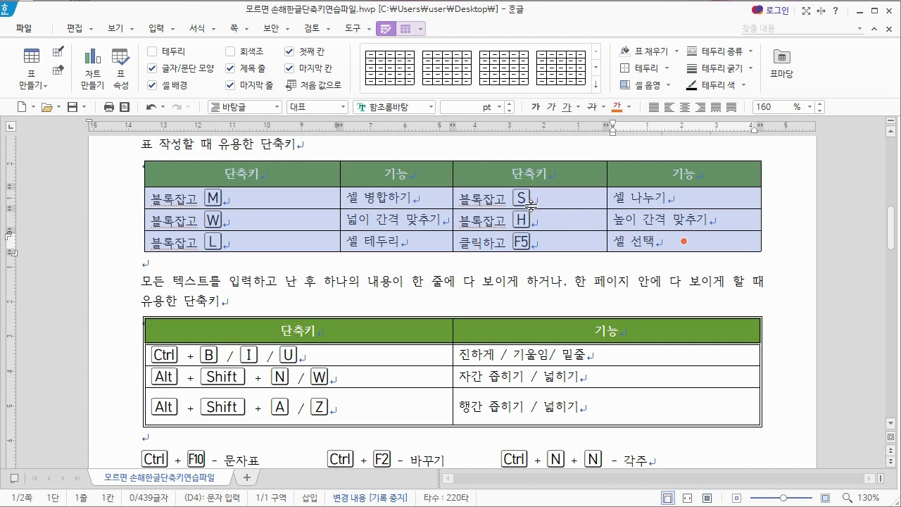
pyautogui.press('Escape')
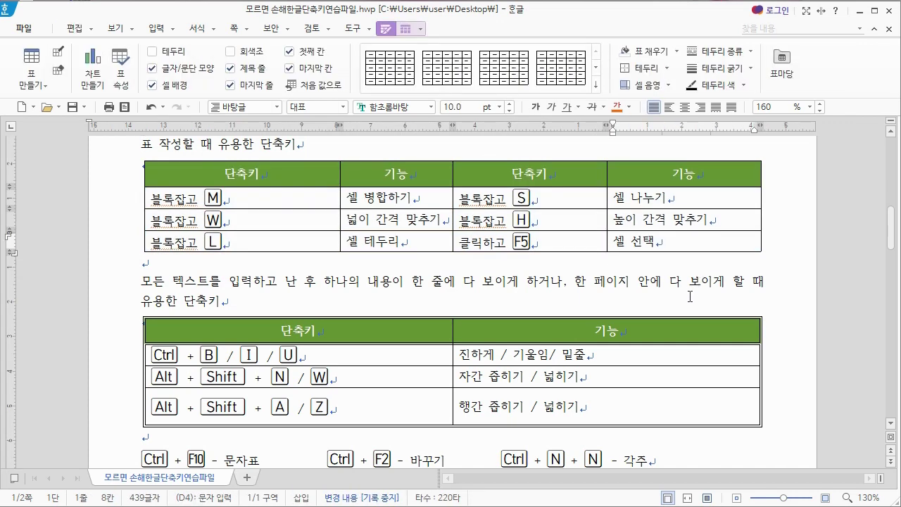
# Block-select the L shortcut cell, extend the selection across its row and up over all three body rows, and clear the selection.
pyautogui.press('F5')
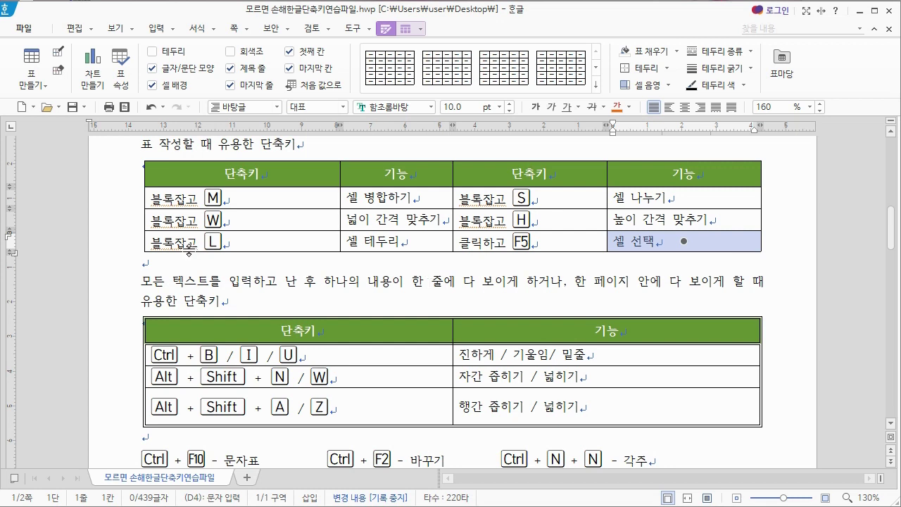
pyautogui.press('Left')
pyautogui.press('Left')
pyautogui.press('Left')
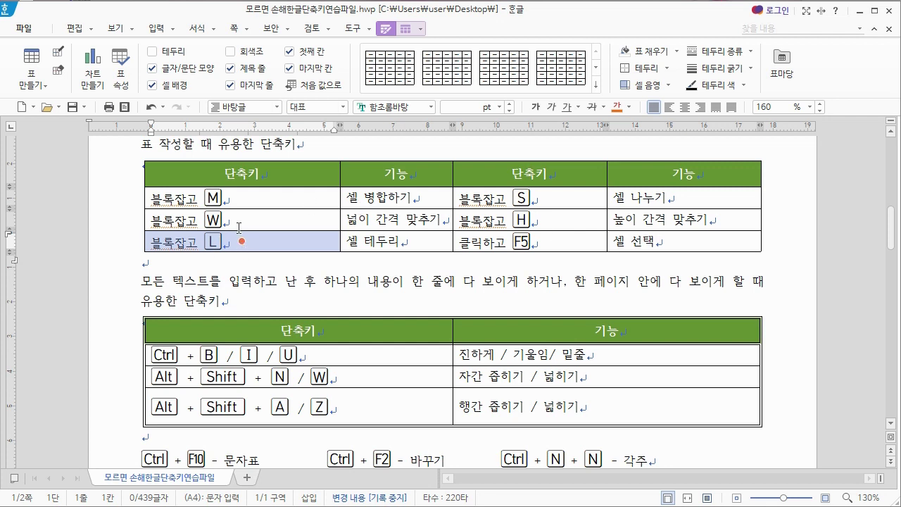
pyautogui.moveTo(241, 241); pyautogui.dragTo(683, 241)
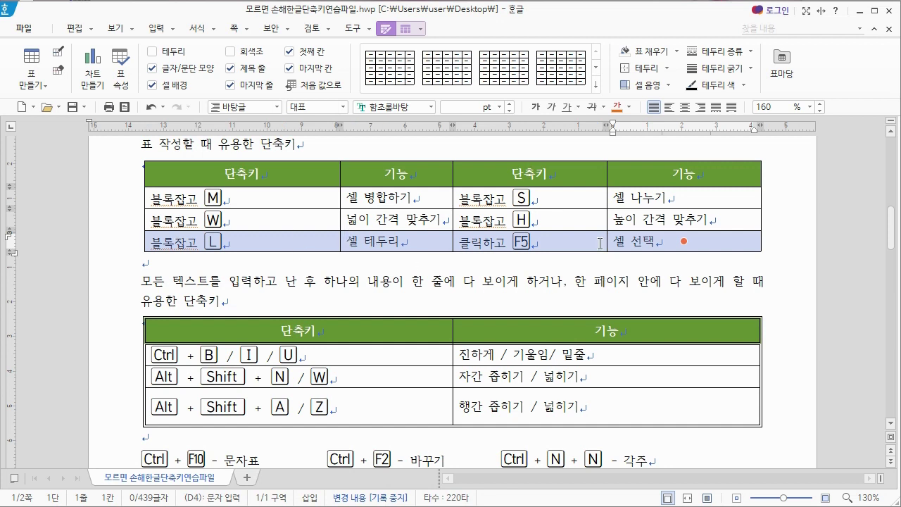
pyautogui.hotkey('shift', 'Up')
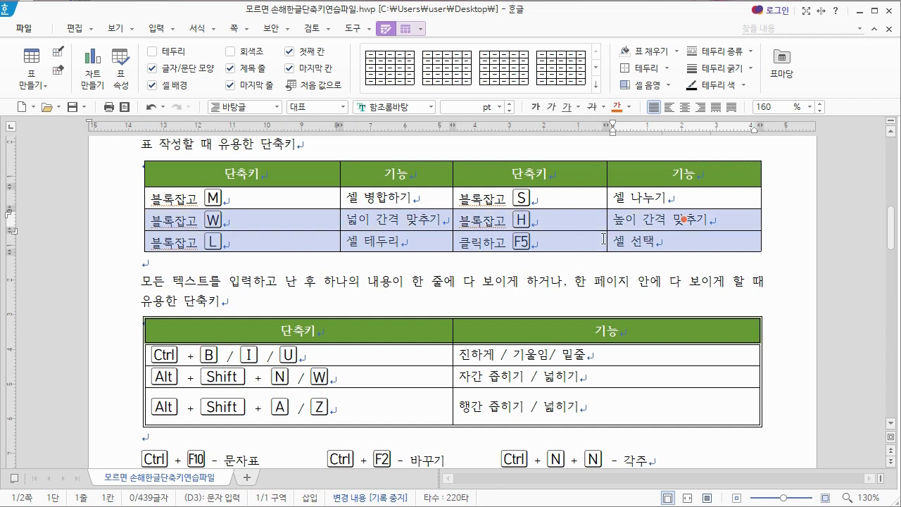
pyautogui.hotkey('shift', 'Up')
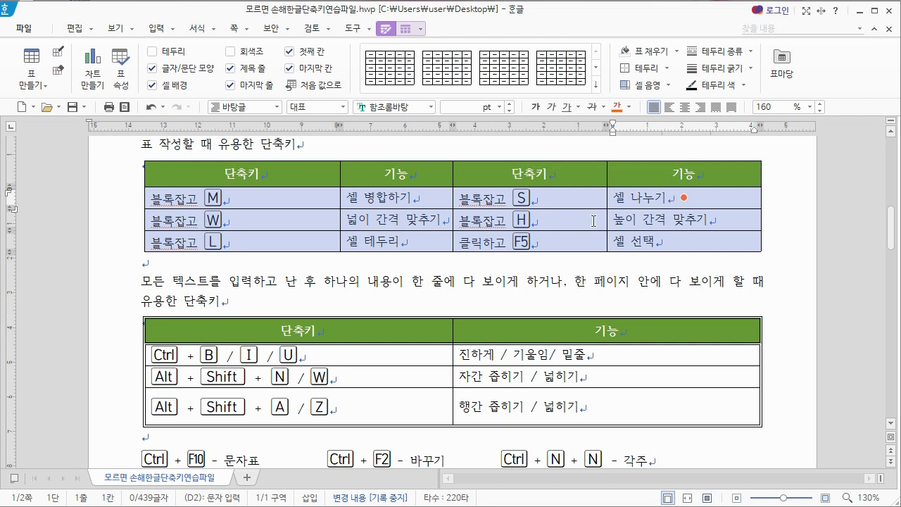
pyautogui.click(435, 280)
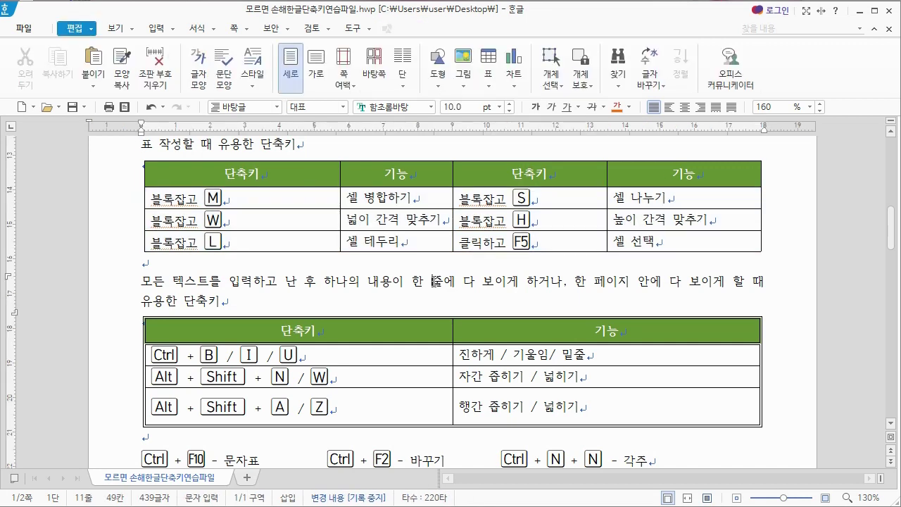
# Make the heading "표 작성할 때 유용한 단축키" bold.
pyautogui.press('Hangul')
pyautogui.scroll(2, 155, 300)
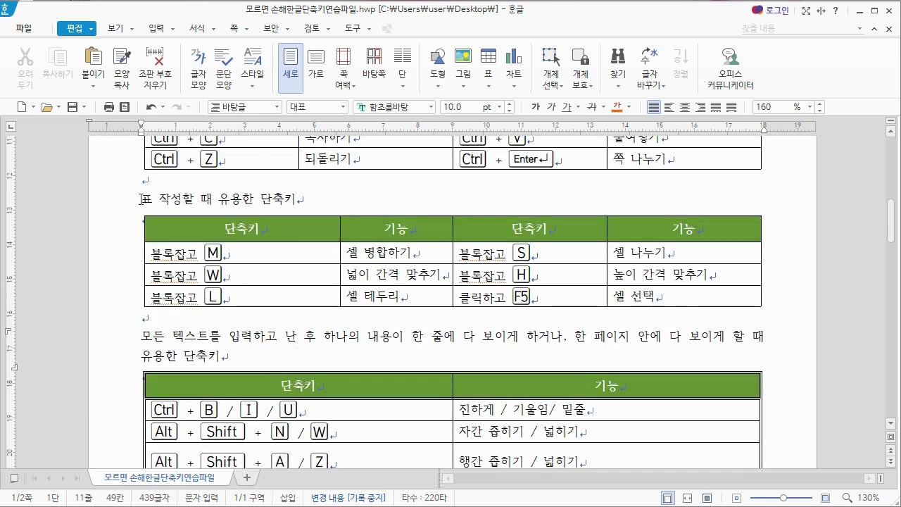
pyautogui.moveTo(138, 199); pyautogui.dragTo(308, 202)
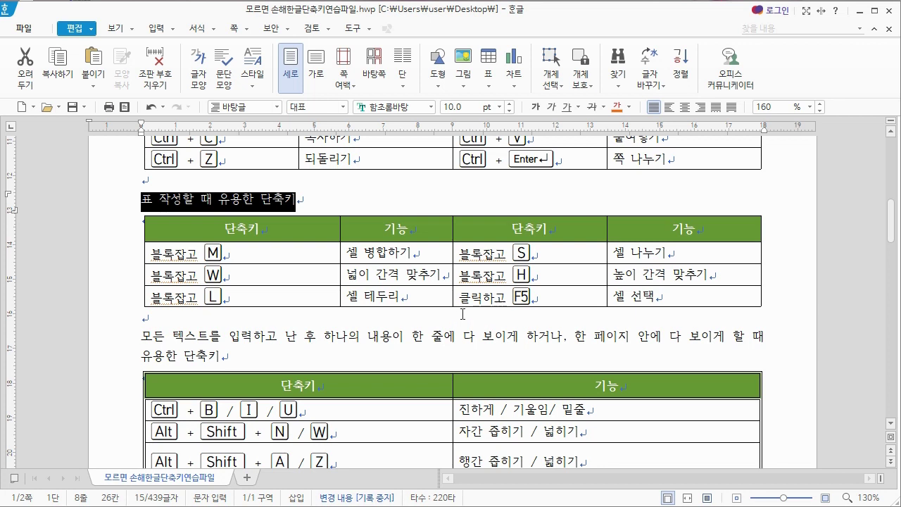
pyautogui.hotkey('ctrl', 'b')
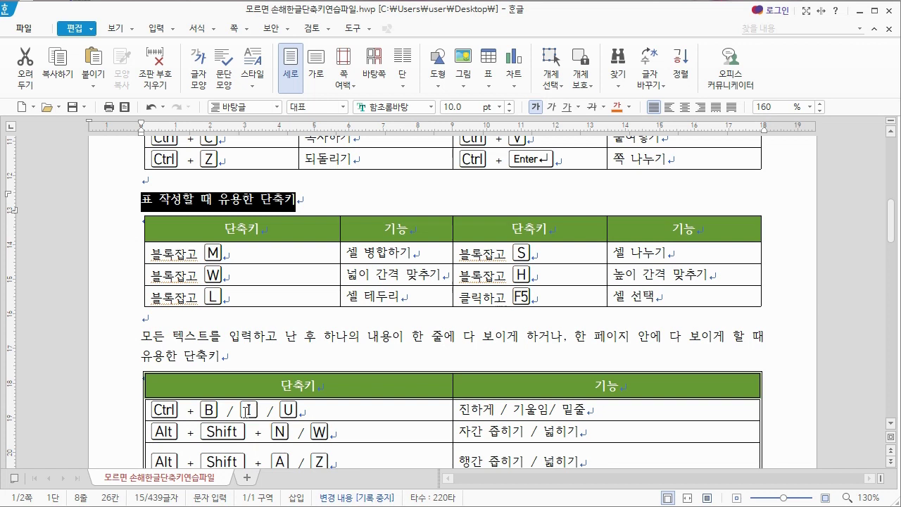
# Apply italic and underline to the selected heading and remove both formats again.
pyautogui.hotkey('ctrl', 'i')
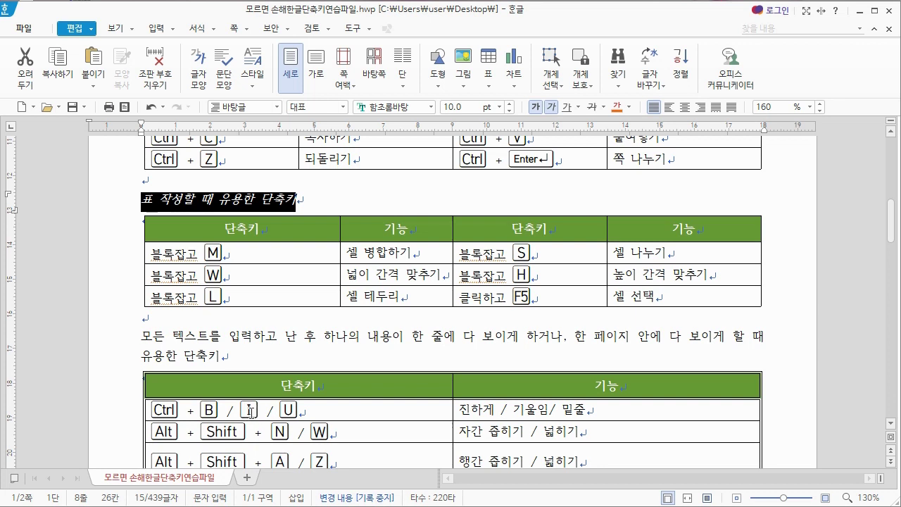
pyautogui.hotkey('ctrl', 'u')
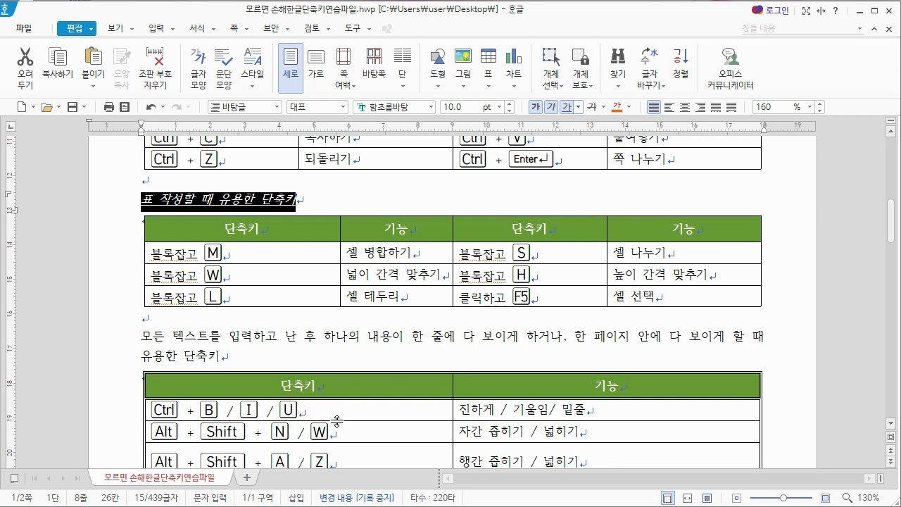
pyautogui.hotkey('ctrl', 'u')
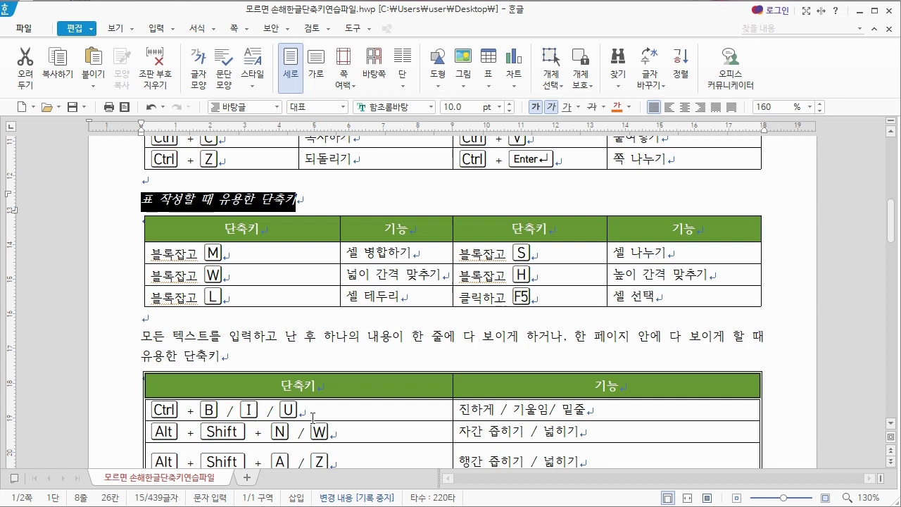
pyautogui.hotkey('ctrl', 'i')
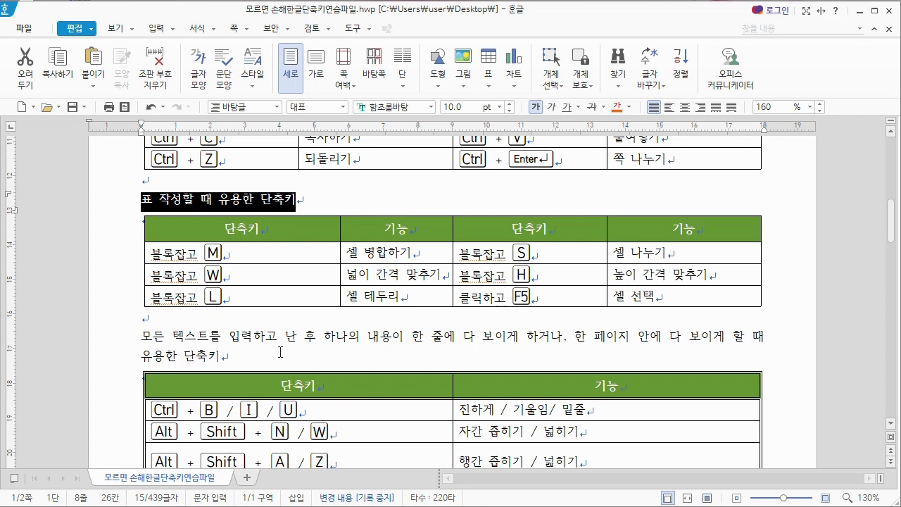
# Narrow the letter spacing of the sentence "모든 텍스트를 입력하고 … 유용한 단축키" until it fits on one line, and clear the selection.
pyautogui.scroll(-3, 282, 353)
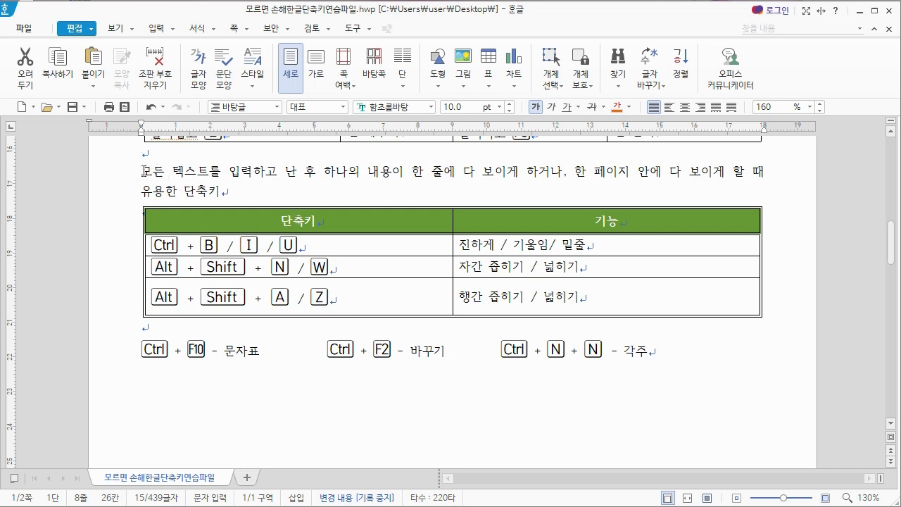
pyautogui.moveTo(143, 171); pyautogui.dragTo(223, 190)
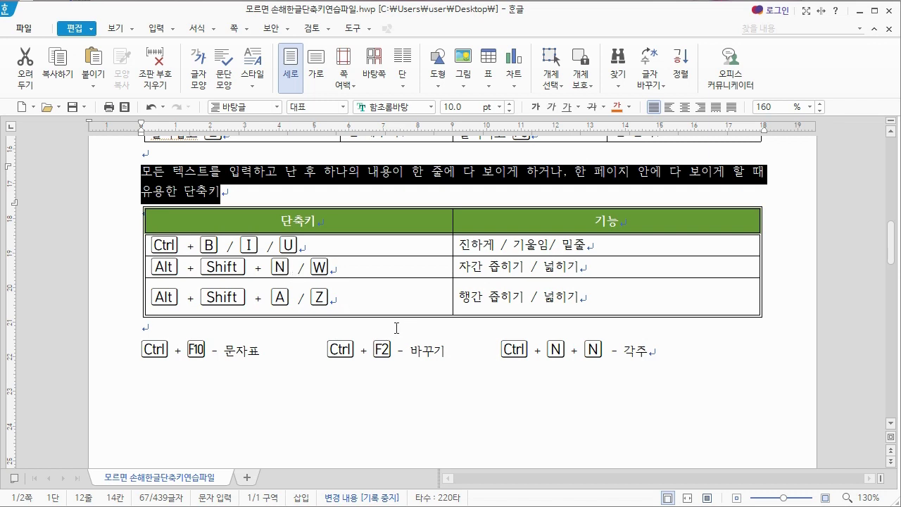
pyautogui.hotkey('alt', 'shift', 'n')
pyautogui.hotkey('alt', 'shift', 'n')
pyautogui.hotkey('alt', 'shift', 'n')
pyautogui.hotkey('alt', 'shift', 'n')
pyautogui.hotkey('alt', 'shift', 'n')
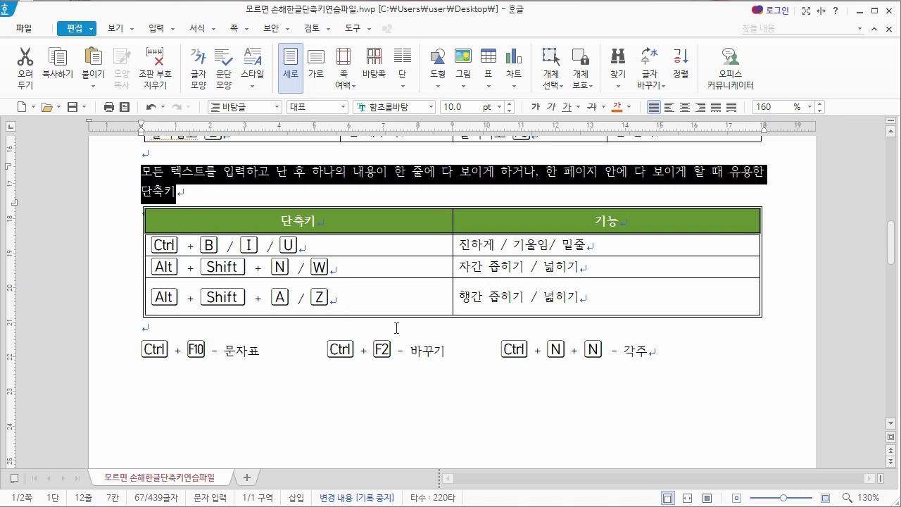
pyautogui.hotkey('alt', 'shift', 'n')
pyautogui.hotkey('alt', 'shift', 'n')
pyautogui.hotkey('alt', 'shift', 'n')
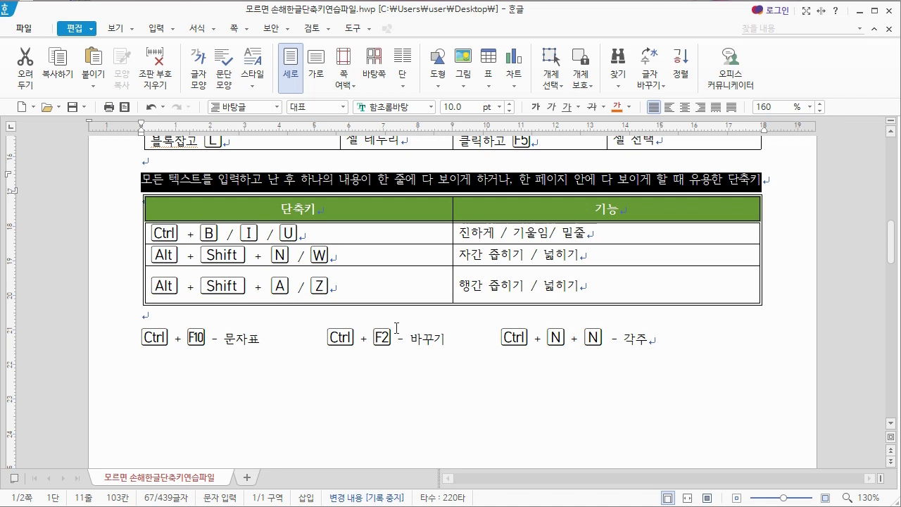
pyautogui.click(737, 185)
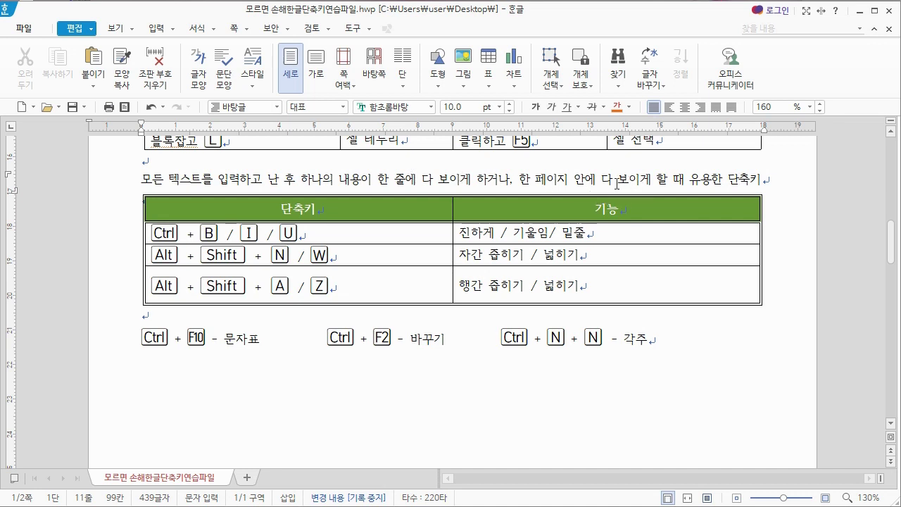
# Replace every "블록잡고" with "블록 지정하고" down to the document's end and continue the search from its beginning.
pyautogui.press('Hangul')
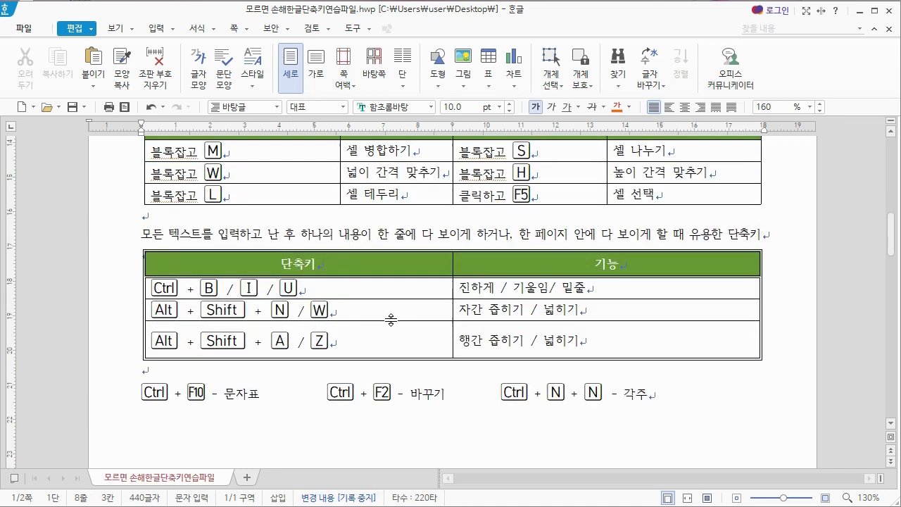
pyautogui.scroll(3, 392, 378)
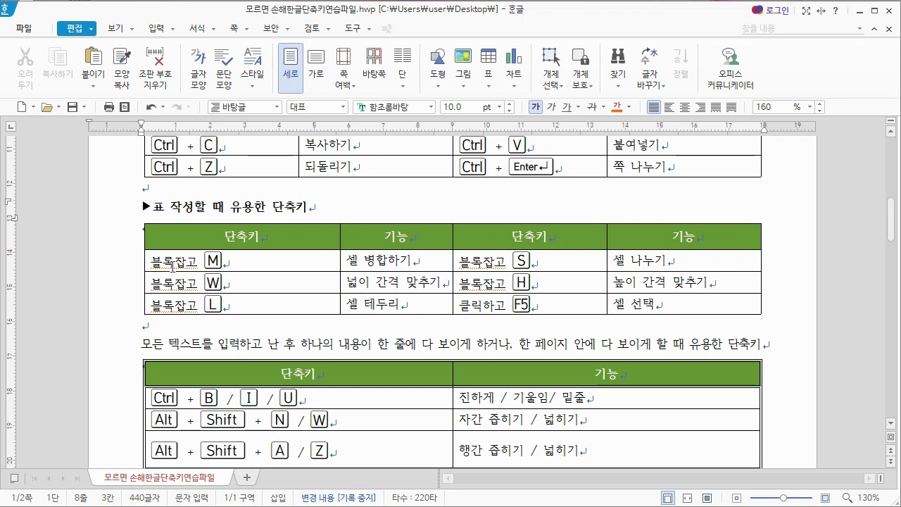
pyautogui.press('Hangul')
pyautogui.scroll(-3, 384, 329)
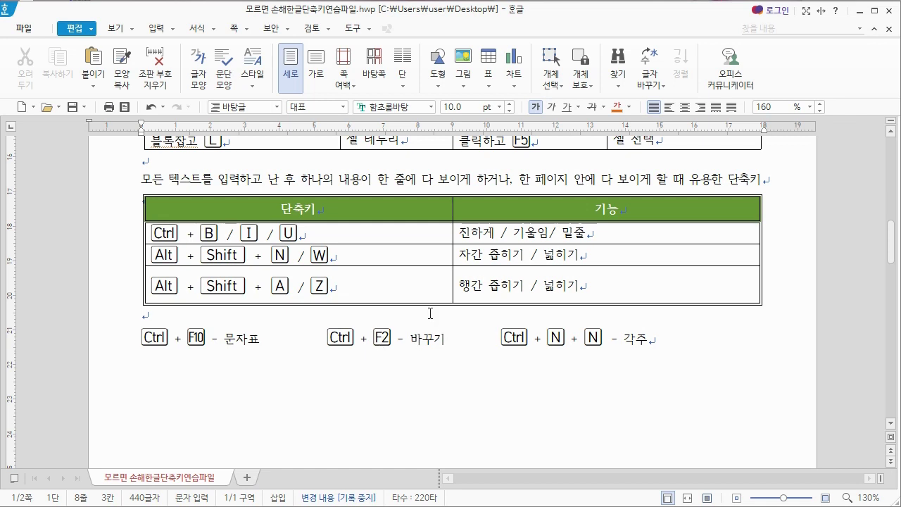
pyautogui.hotkey('ctrl', 'F2')
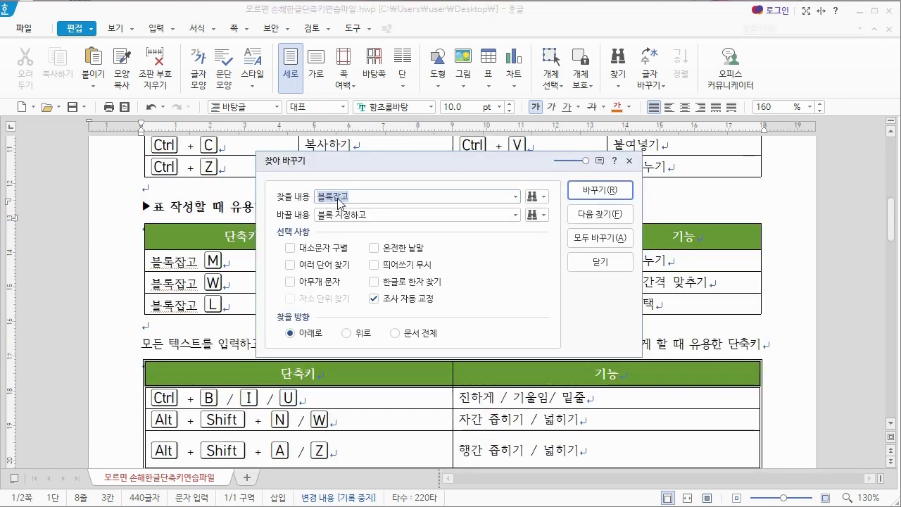
pyautogui.click(335, 215)
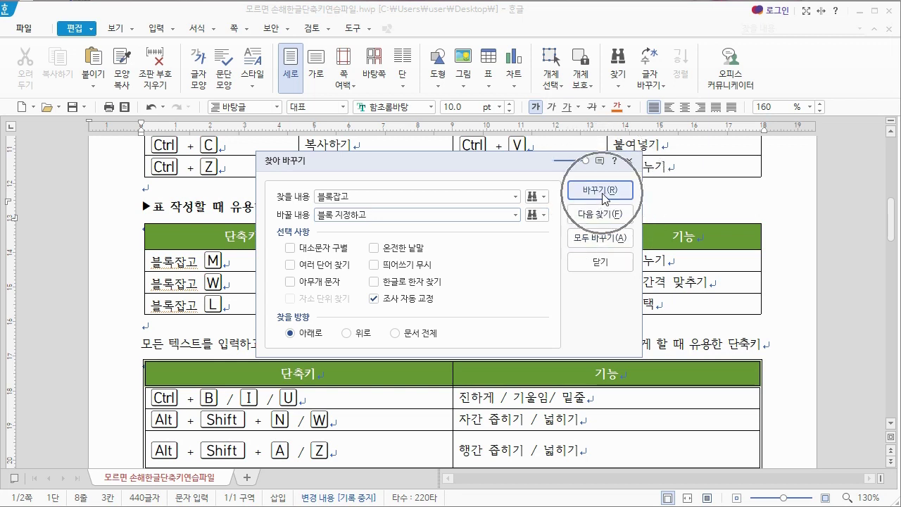
pyautogui.click(605, 240)
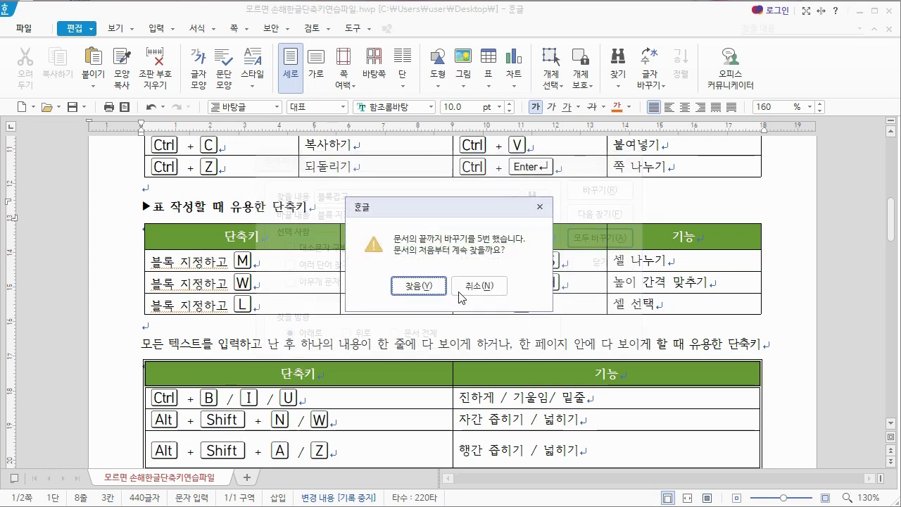
pyautogui.click(419, 285)
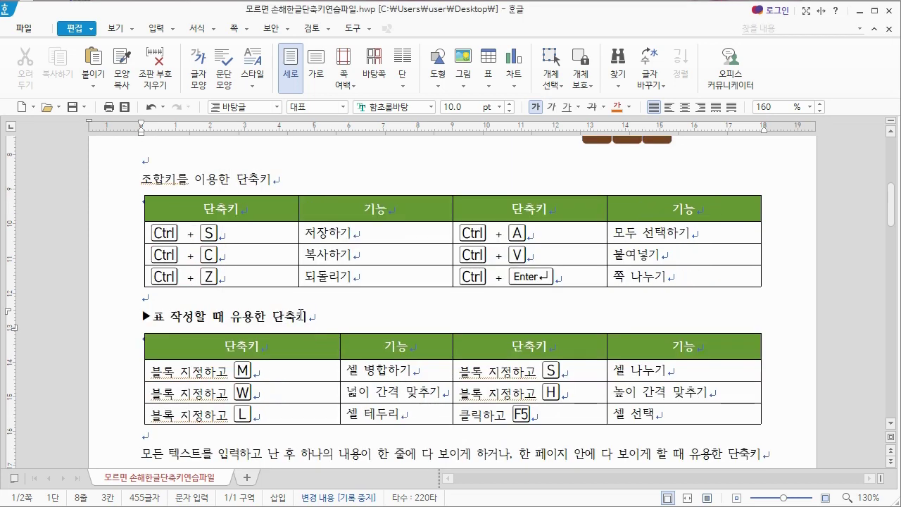
pyautogui.scroll(-3, 250, 354)
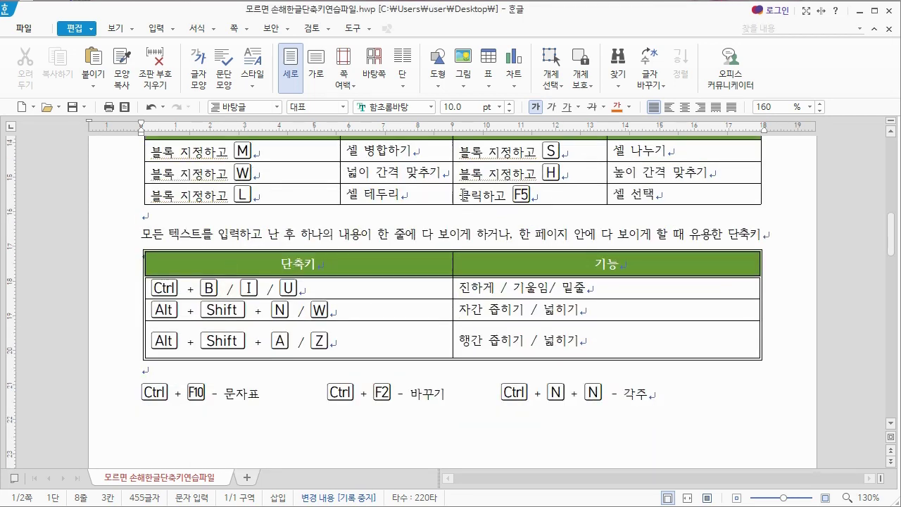
pyautogui.scroll(-2, 474, 224)
pyautogui.scroll(2, 474, 224)
pyautogui.scroll(-1, 579, 318)
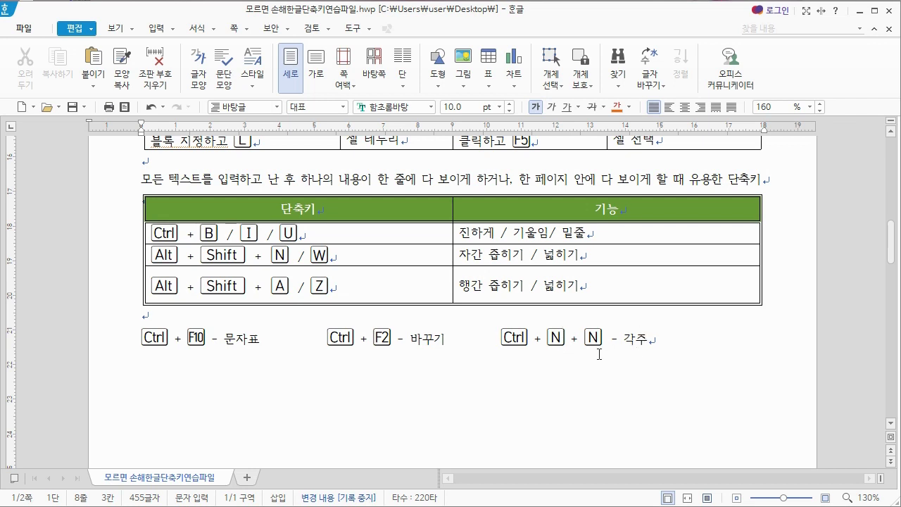
pyautogui.hotkey('ctrl', 'n')
pyautogui.press('n')
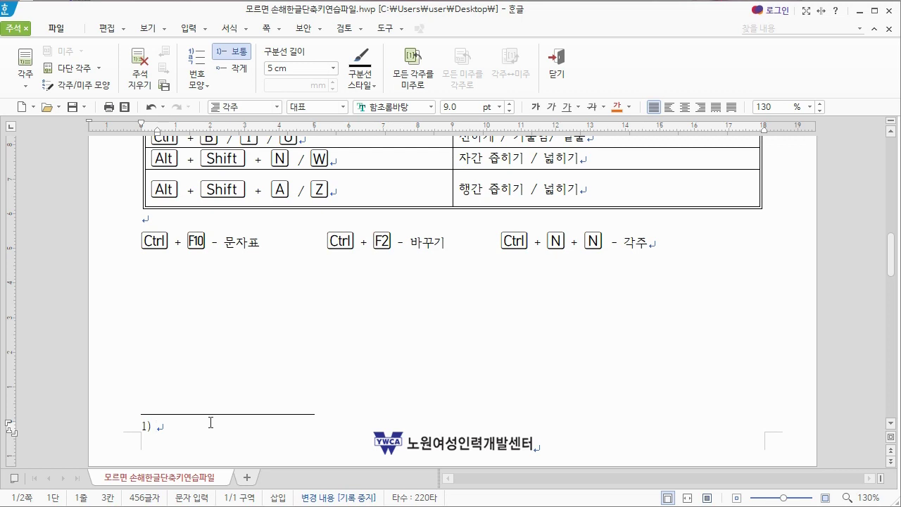
pyautogui.press('Hangul')
pyautogui.write('http://www.job365.or.kr')
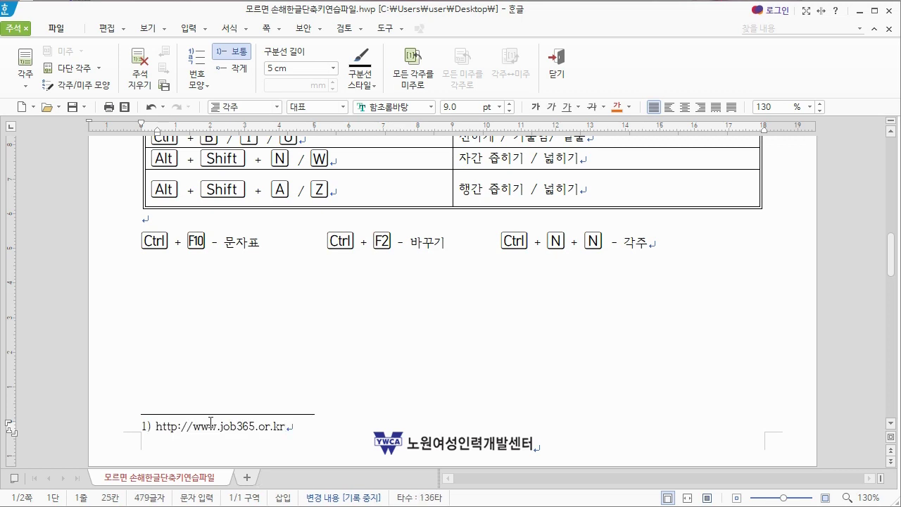
pyautogui.click(556, 74)
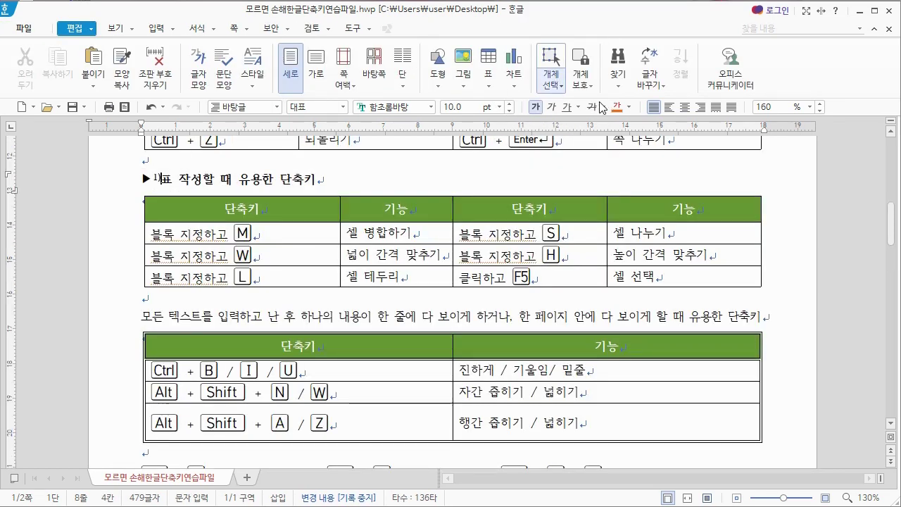
# Jump from the footnote number in the heading "표 작성할 때 유용한 단축키" to its footnote text.
pyautogui.scroll(7, 675, 222)
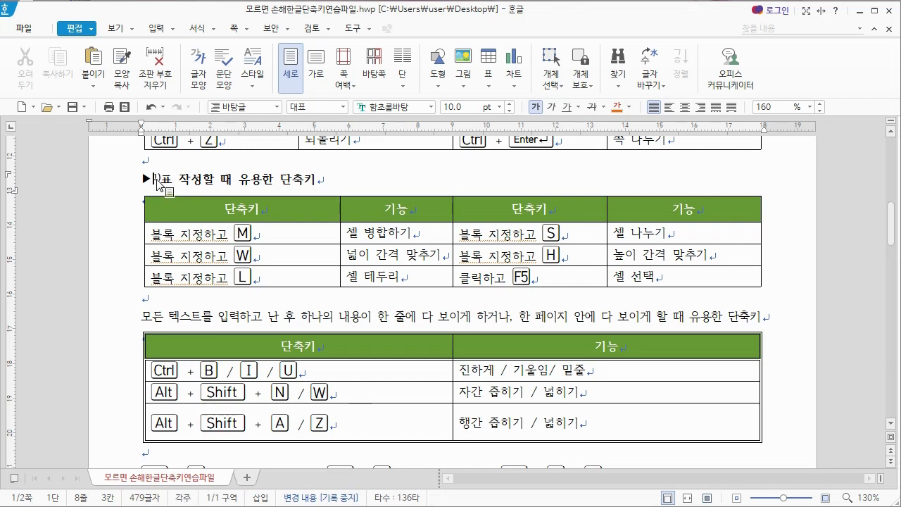
pyautogui.doubleClick(159, 185)
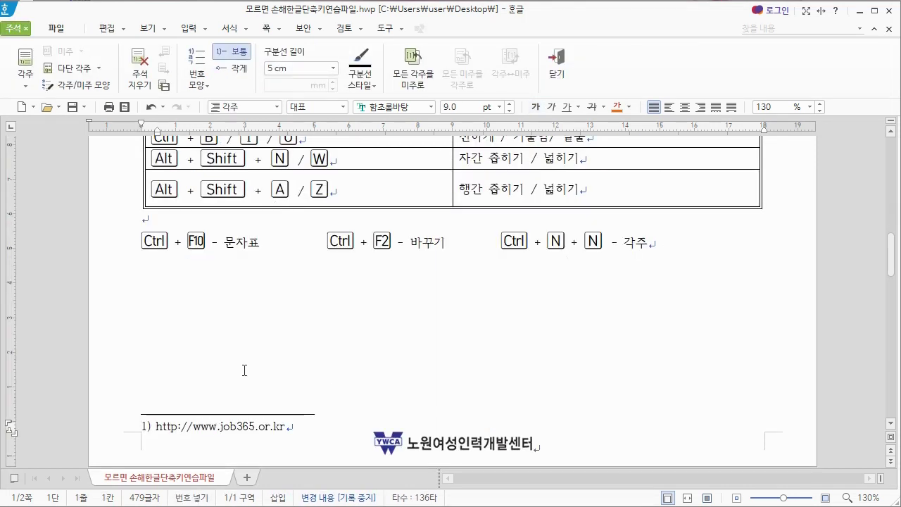